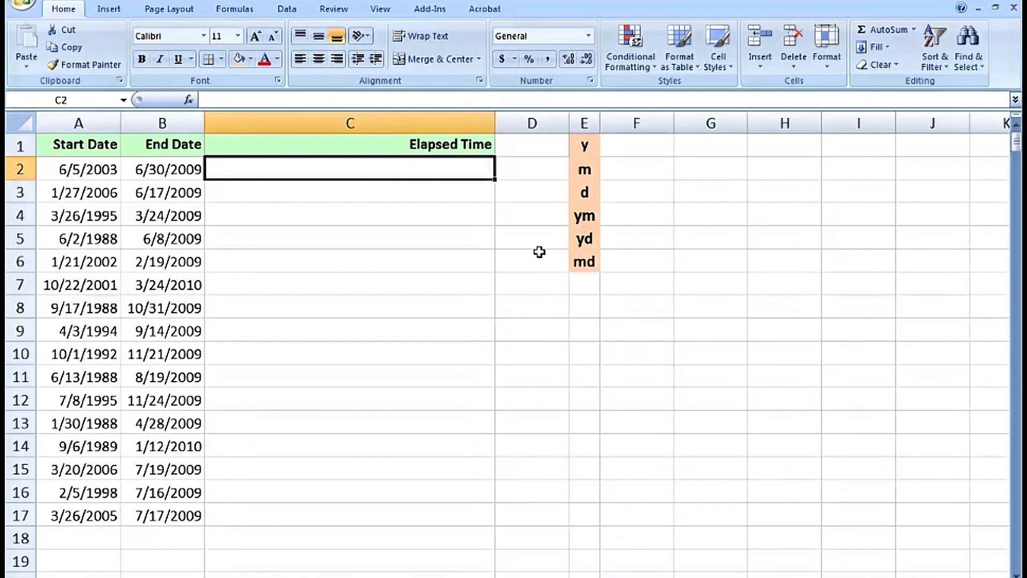
- Enter =DATEDIF(A2,B2,"y") in cell C2 and fill the formula down the Elapsed Time column to row 17
{"action": "type", "text": "="}
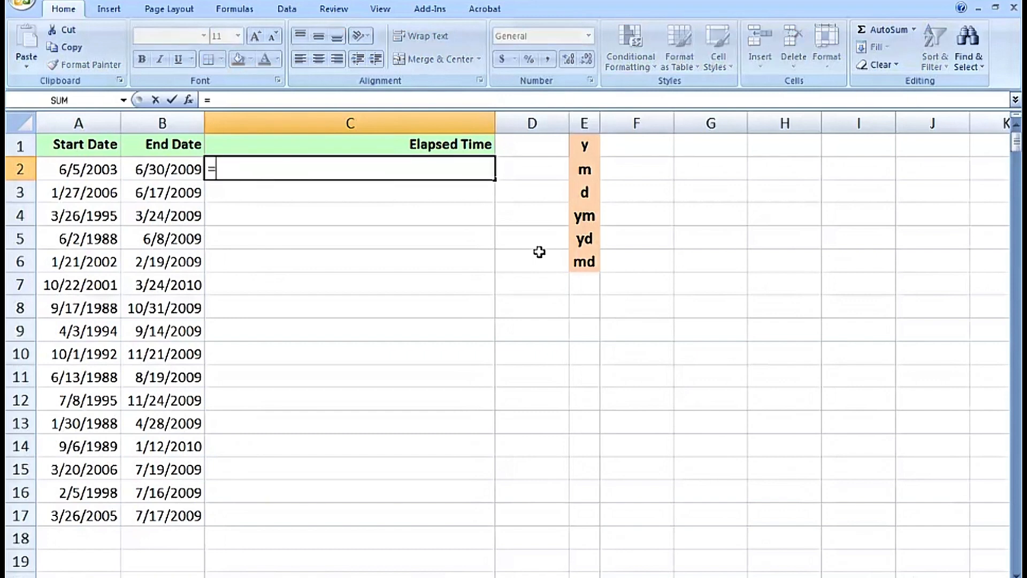
{"action": "type", "text": "d"}
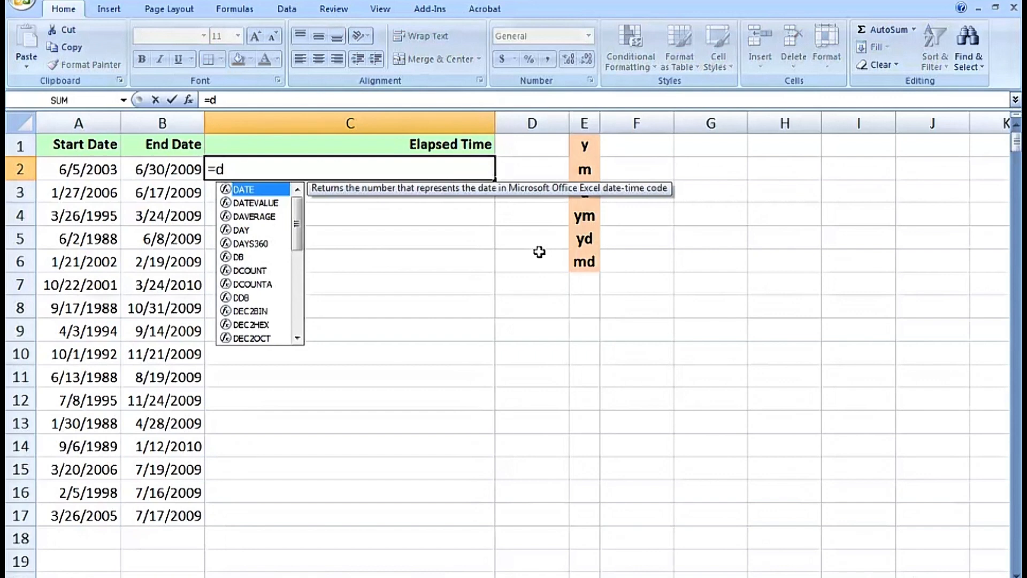
{"action": "type", "text": "at"}
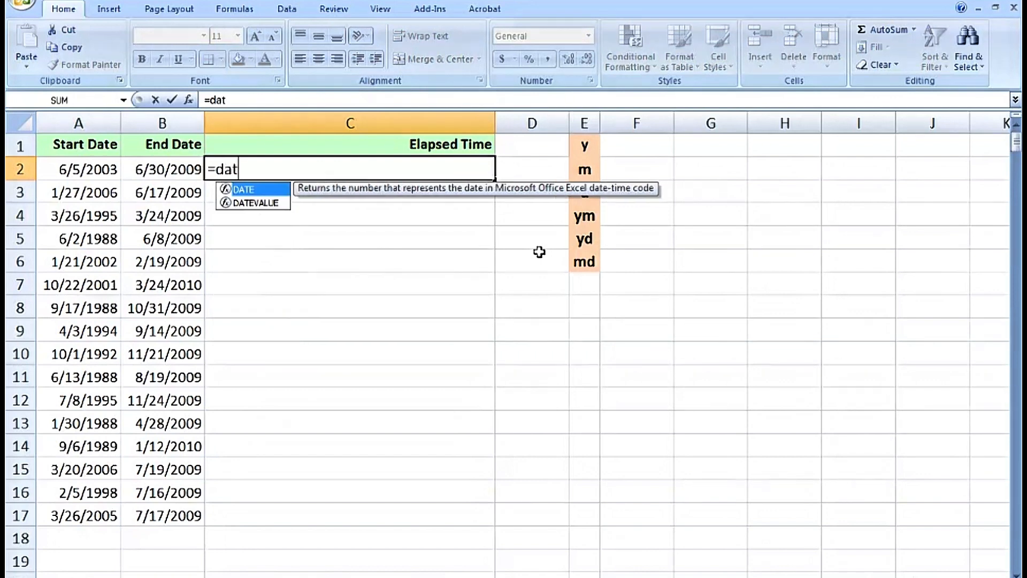
{"action": "type", "text": "edif"}
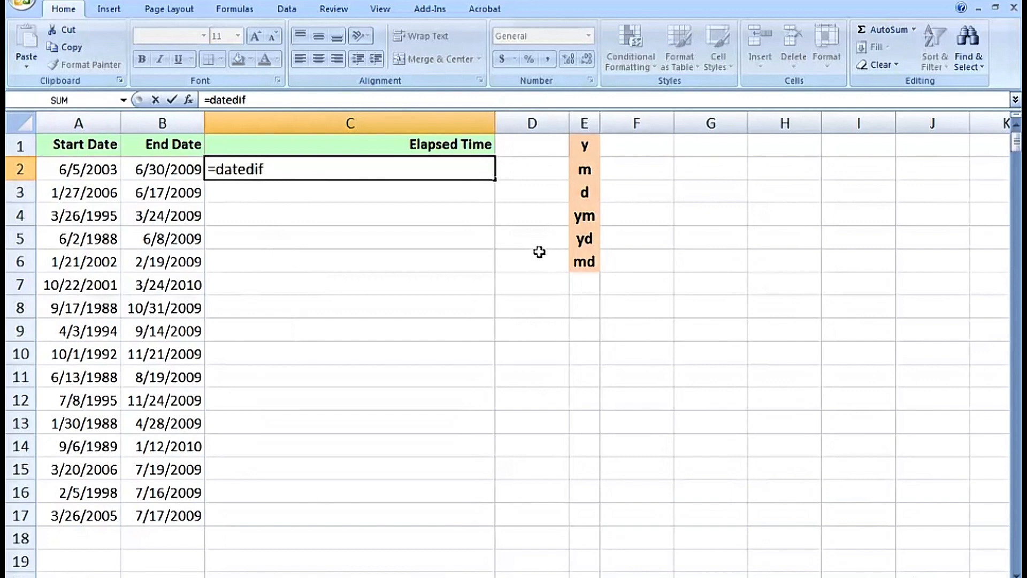
{"action": "type", "text": "("}
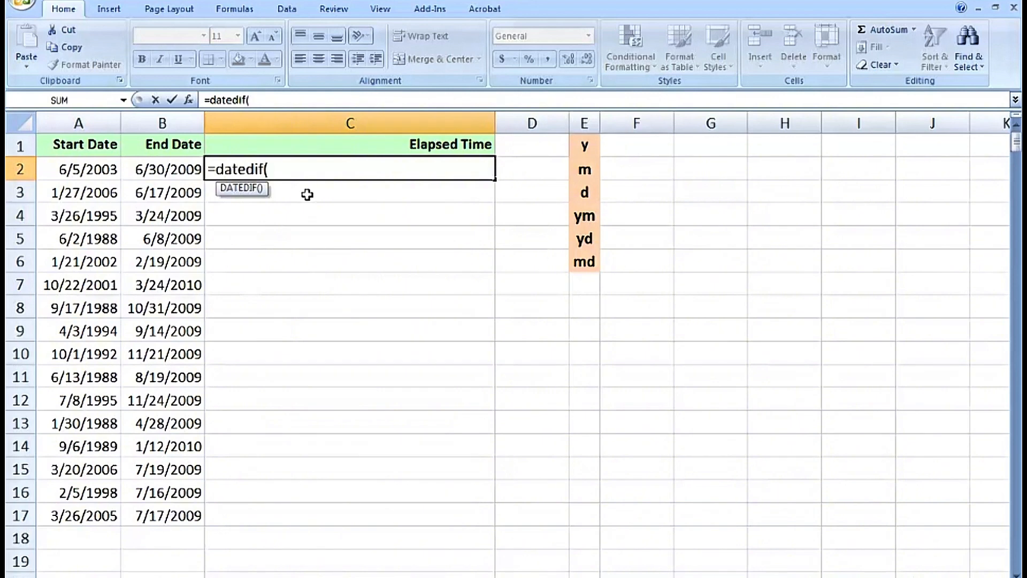
{"action": "left_click", "coordinate": [71, 170]}
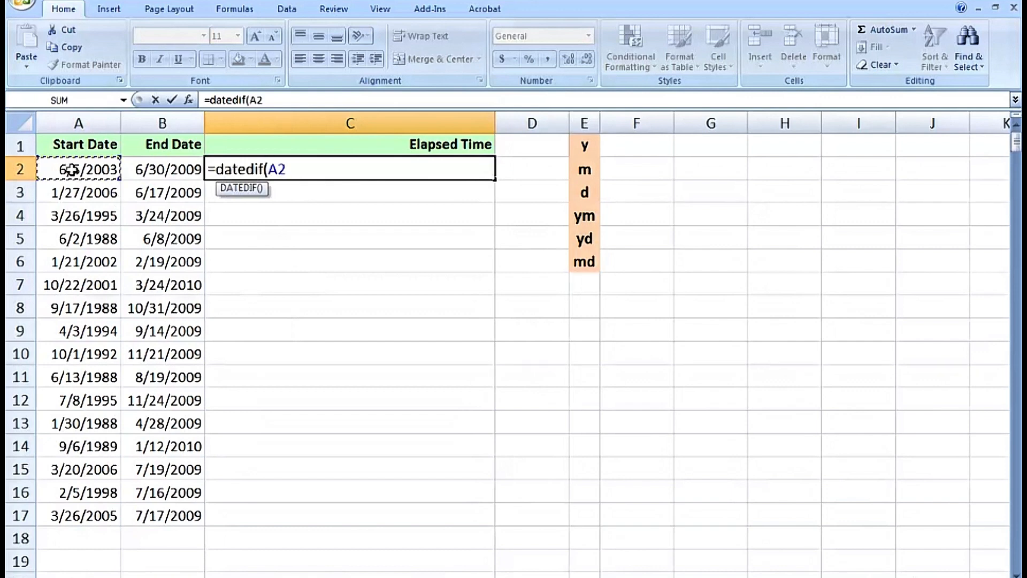
{"action": "type", "text": ","}
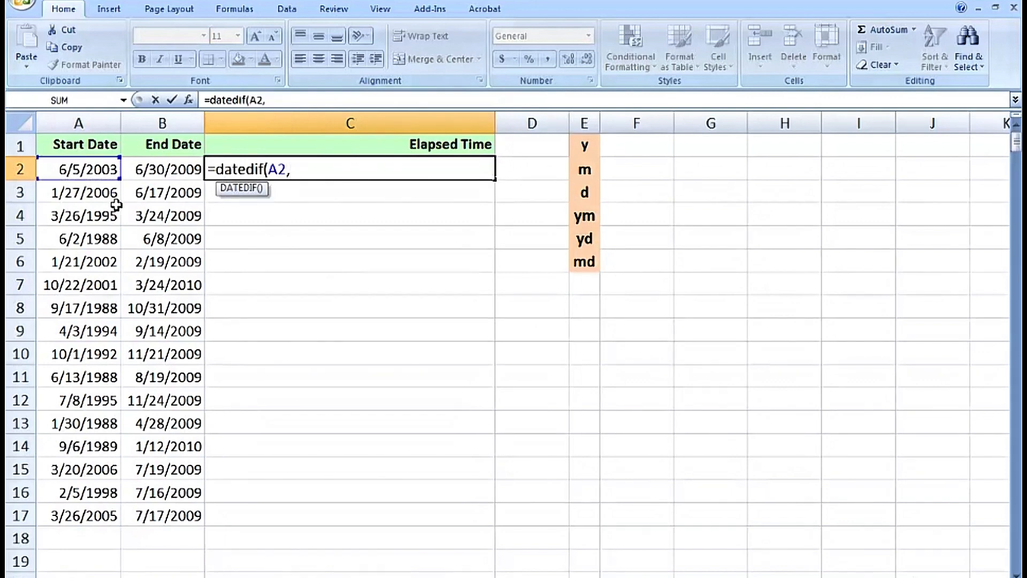
{"action": "left_click", "coordinate": [159, 169]}
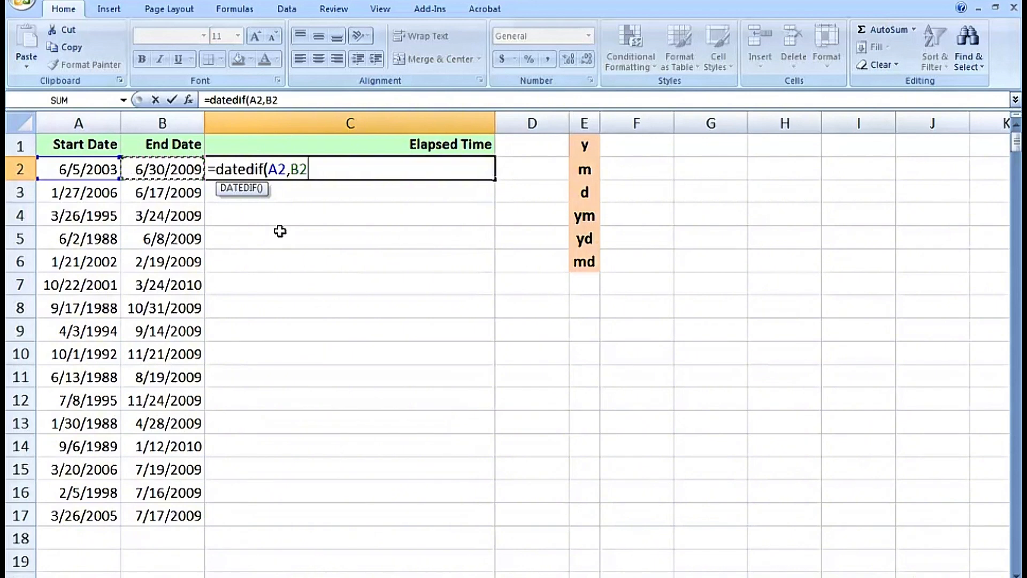
{"action": "type", "text": ","}
{"action": "type", "text": "\"y"}
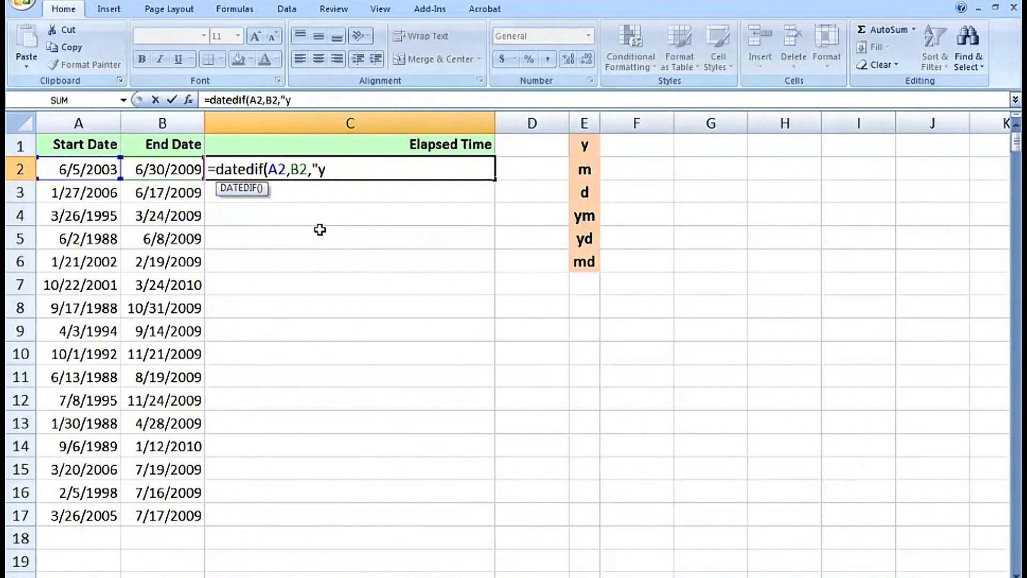
{"action": "type", "text": "\""}
{"action": "key", "text": "ctrl+Return"}
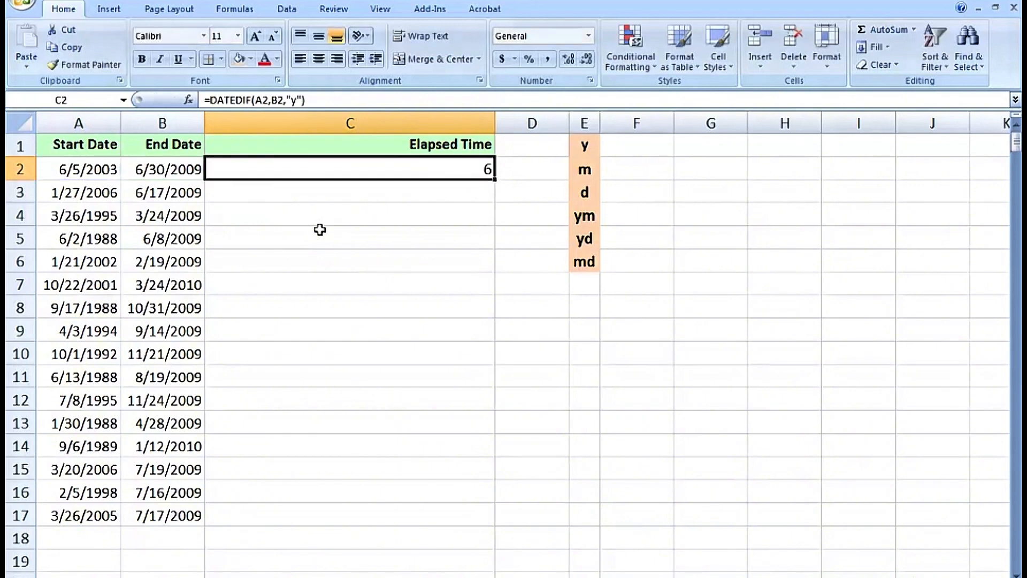
{"action": "double_click", "coordinate": [495, 181]}
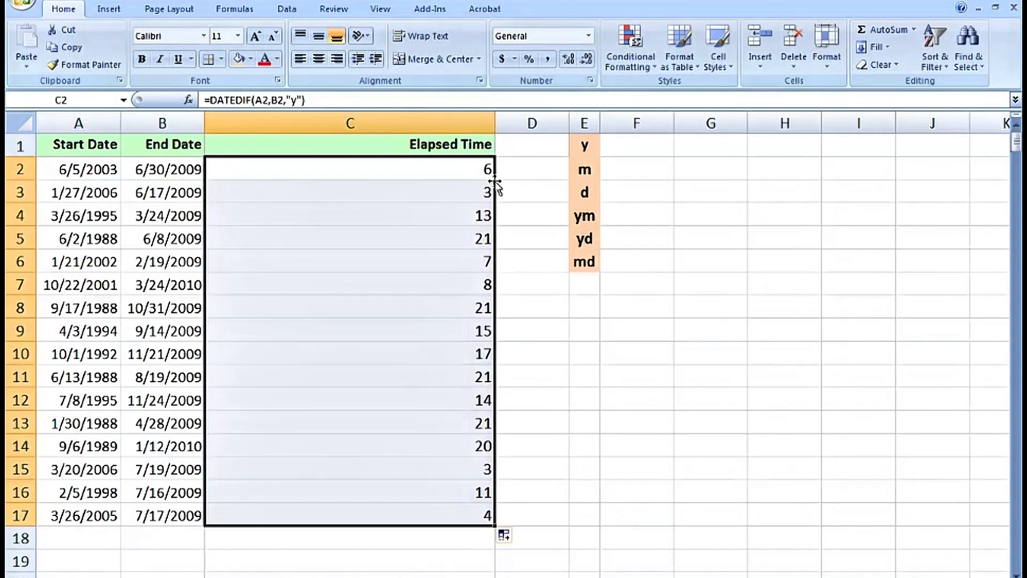
{"action": "left_click", "coordinate": [376, 192]}
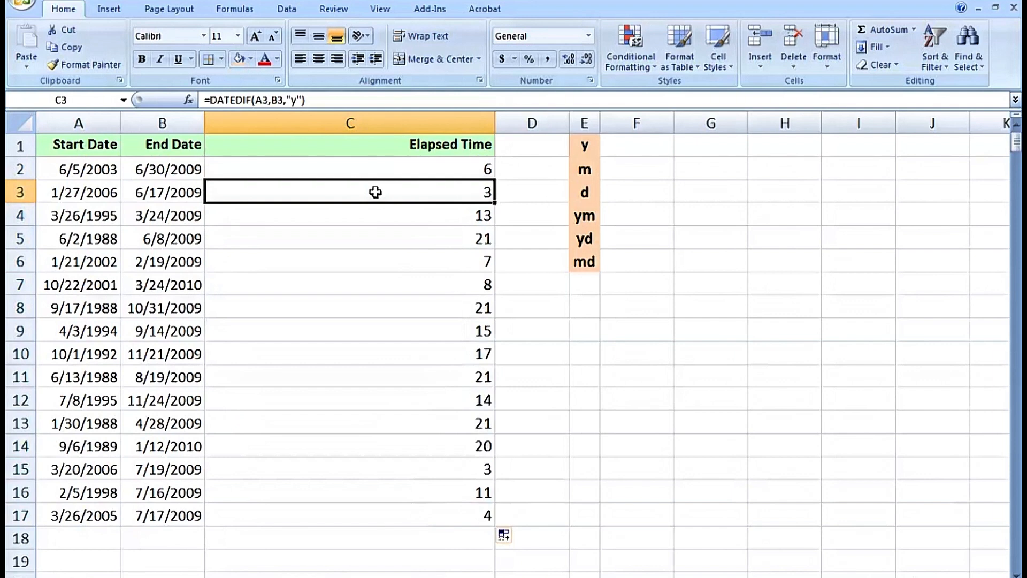
- Set the start date in A2 to 7/1/2003 and check the elapsed years in C2 against the end date
{"action": "left_click", "coordinate": [246, 170]}
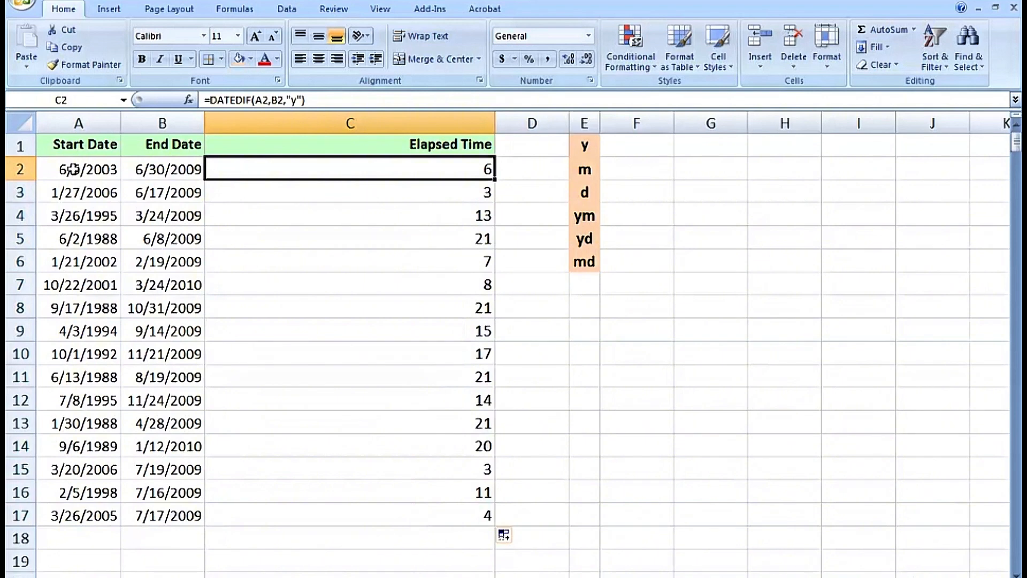
{"action": "double_click", "coordinate": [73, 170]}
{"action": "left_click_drag", "start_coordinate": [80, 169], "coordinate": [60, 168]}
{"action": "type", "text": "7/1"}
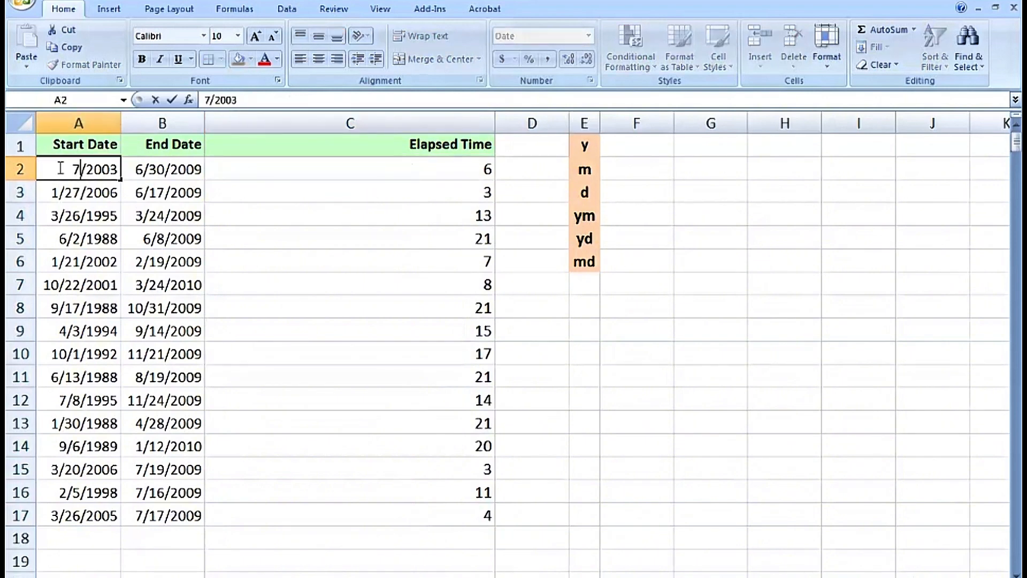
{"action": "key", "text": "Return"}
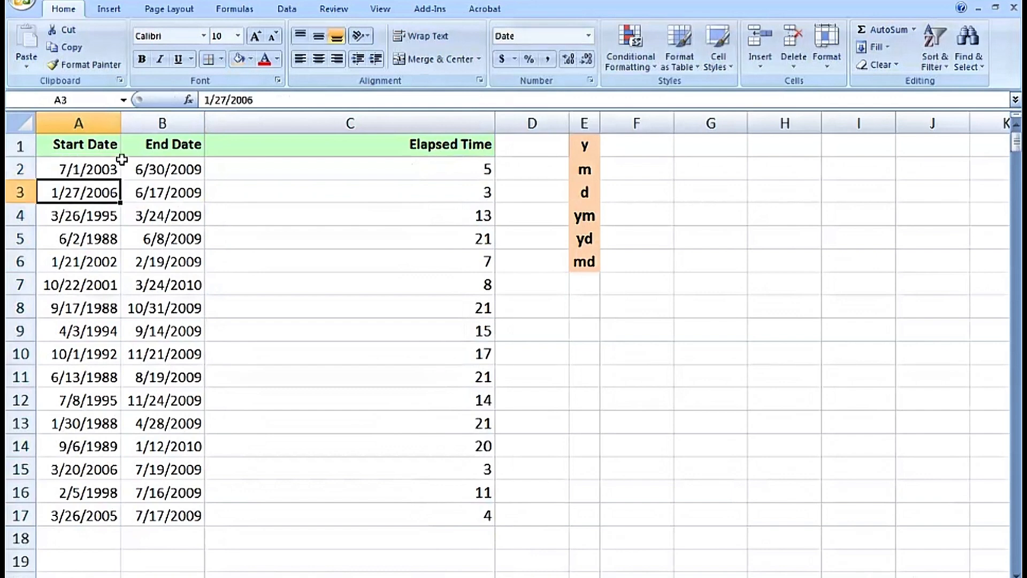
{"action": "left_click", "coordinate": [247, 170]}
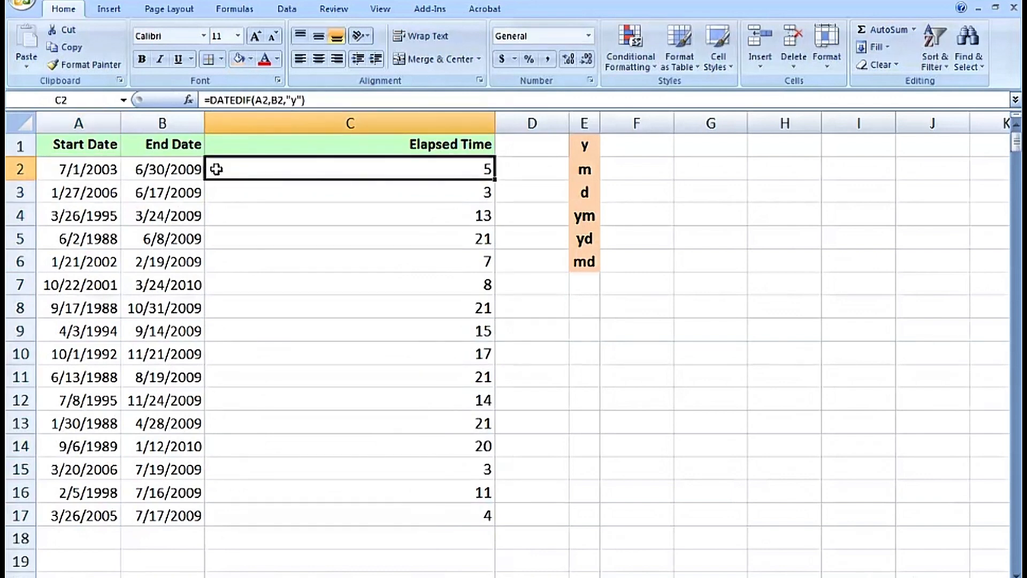
{"action": "left_click", "coordinate": [169, 170]}
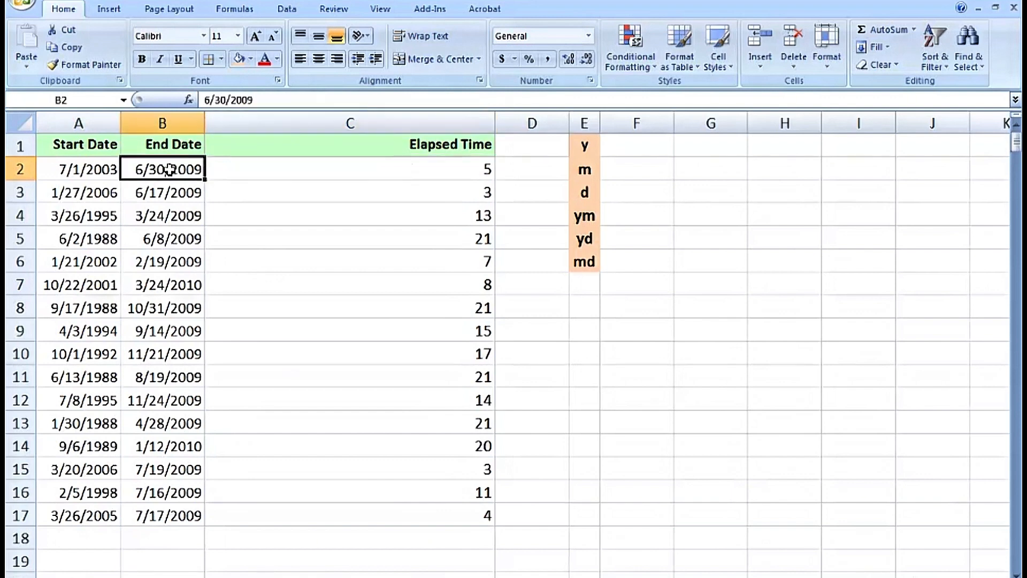
{"action": "left_click", "coordinate": [224, 170]}
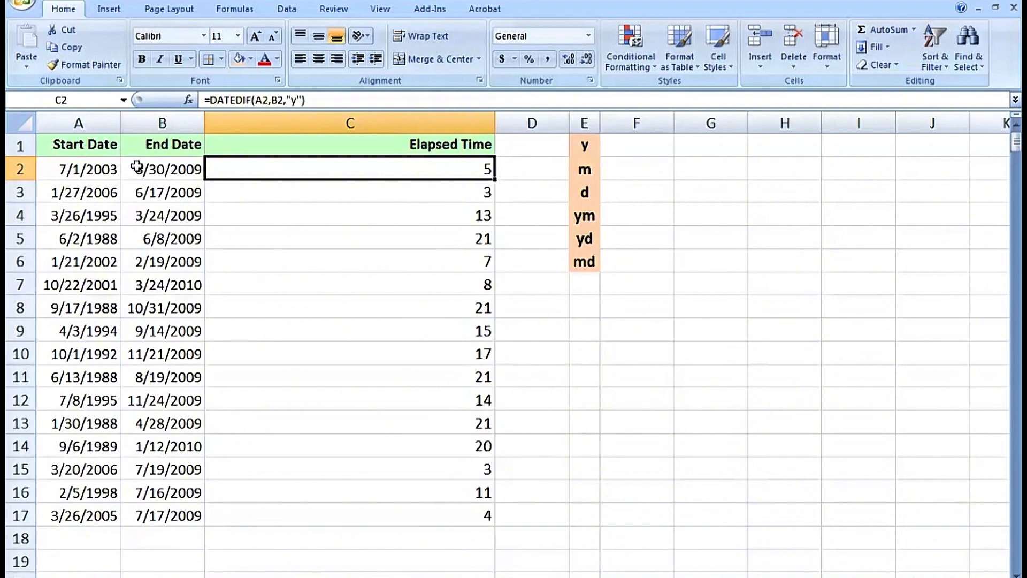
- Replace the B2 end-date reference in C2's DATEDIF formula with TODAY()
{"action": "double_click", "coordinate": [221, 170]}
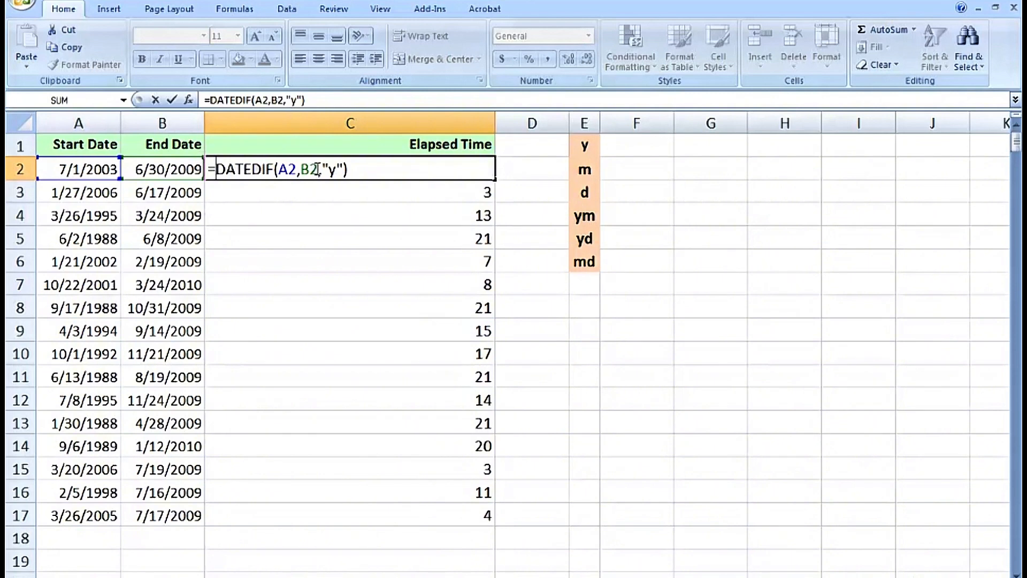
{"action": "left_click_drag", "start_coordinate": [318, 170], "coordinate": [301, 170]}
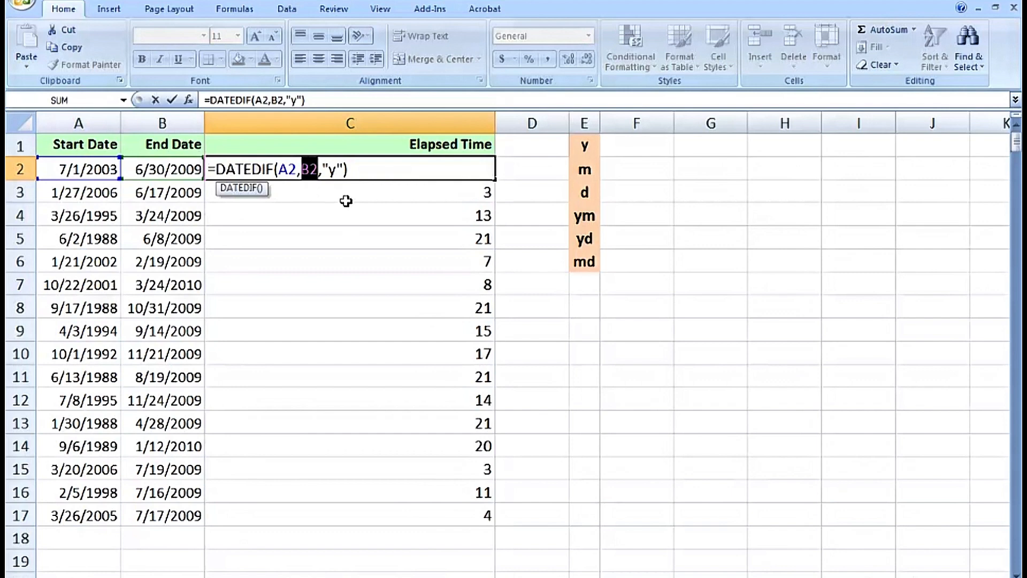
{"action": "type", "text": "today"}
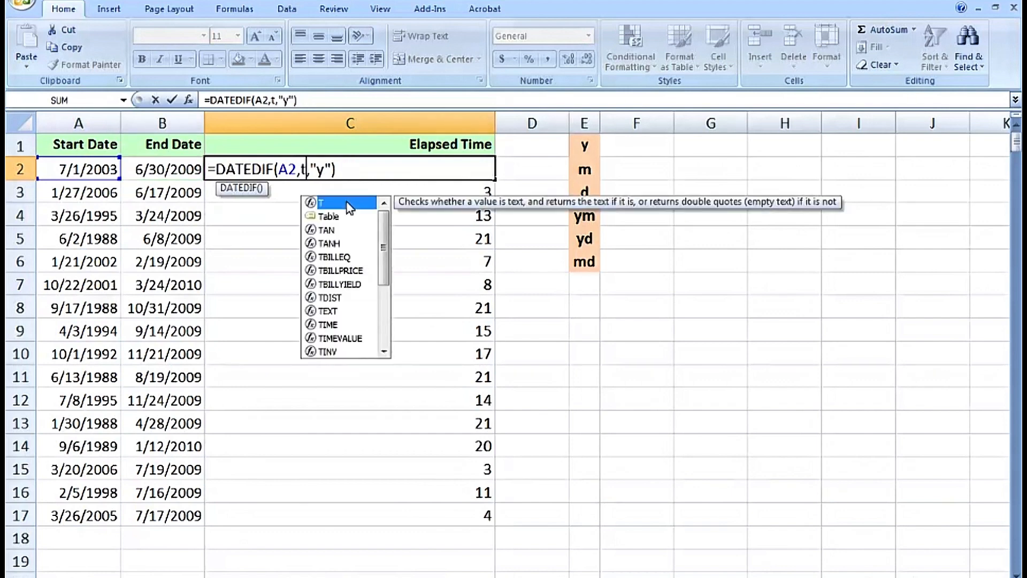
{"action": "type", "text": "()"}
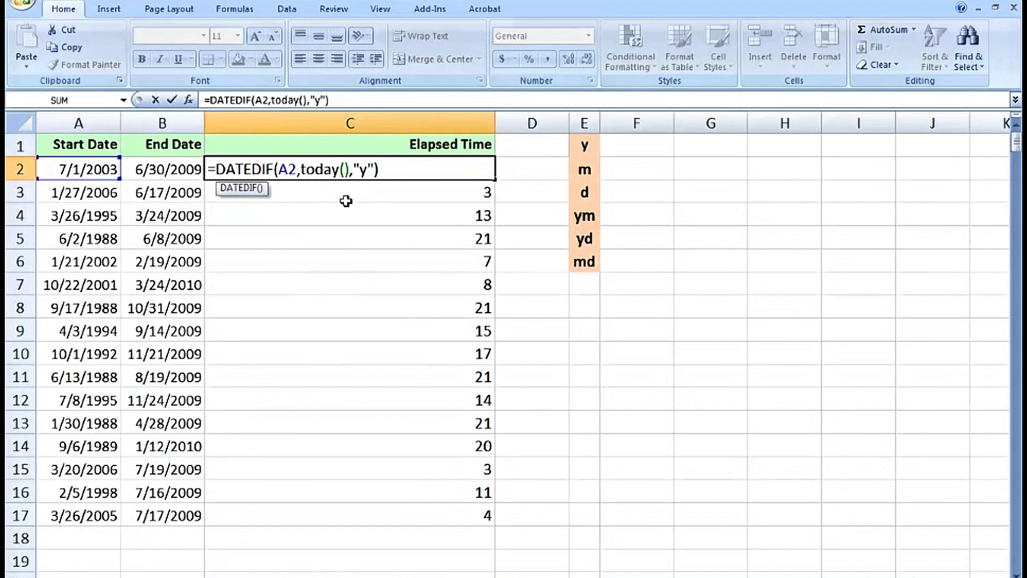
{"action": "key", "text": "ctrl+Return"}
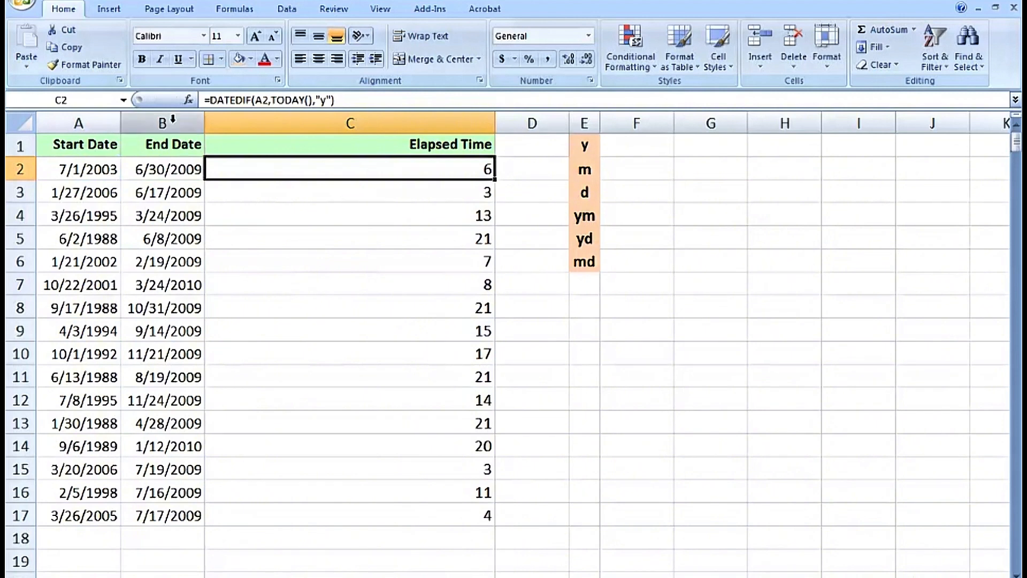
- Hide the End Date column and fill C2's formula down the Elapsed Time column to row 17
{"action": "right_click", "coordinate": [174, 124]}
{"action": "left_click", "coordinate": [217, 293]}
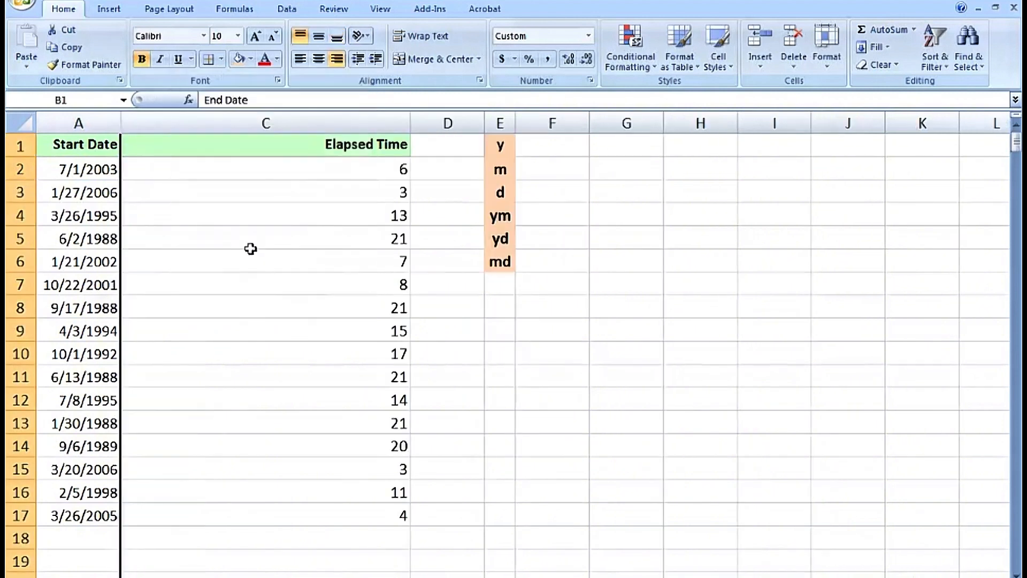
{"action": "left_click", "coordinate": [248, 172]}
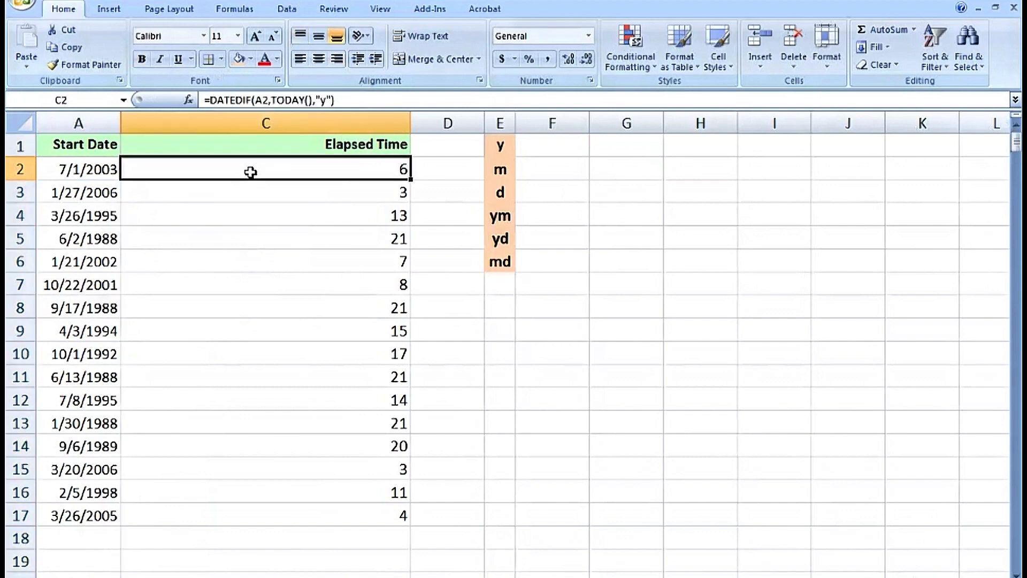
{"action": "double_click", "coordinate": [411, 181]}
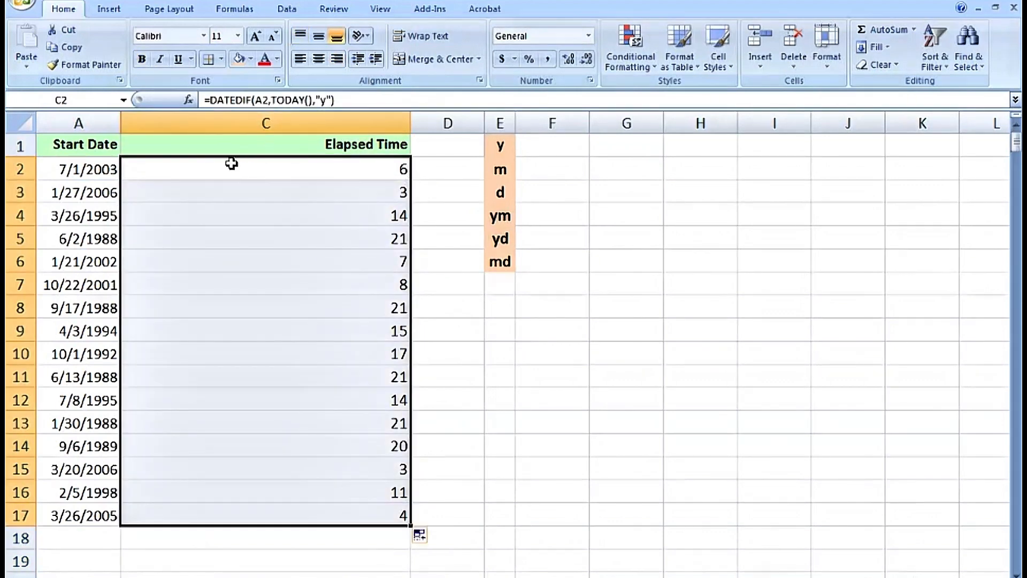
{"action": "left_click", "coordinate": [83, 144]}
{"action": "left_click", "coordinate": [154, 145]}
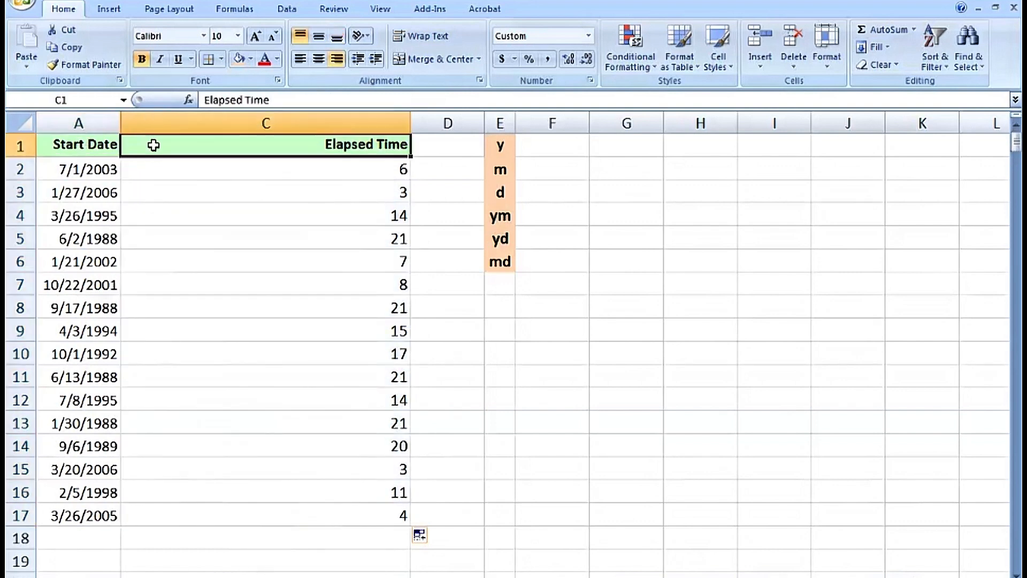
{"action": "left_click", "coordinate": [199, 168]}
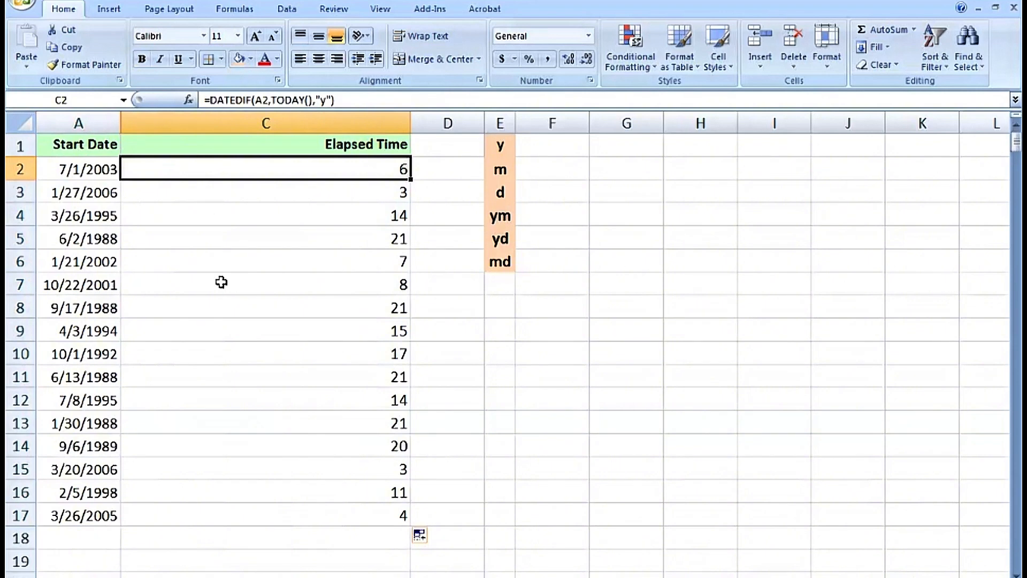
{"action": "double_click", "coordinate": [216, 169]}
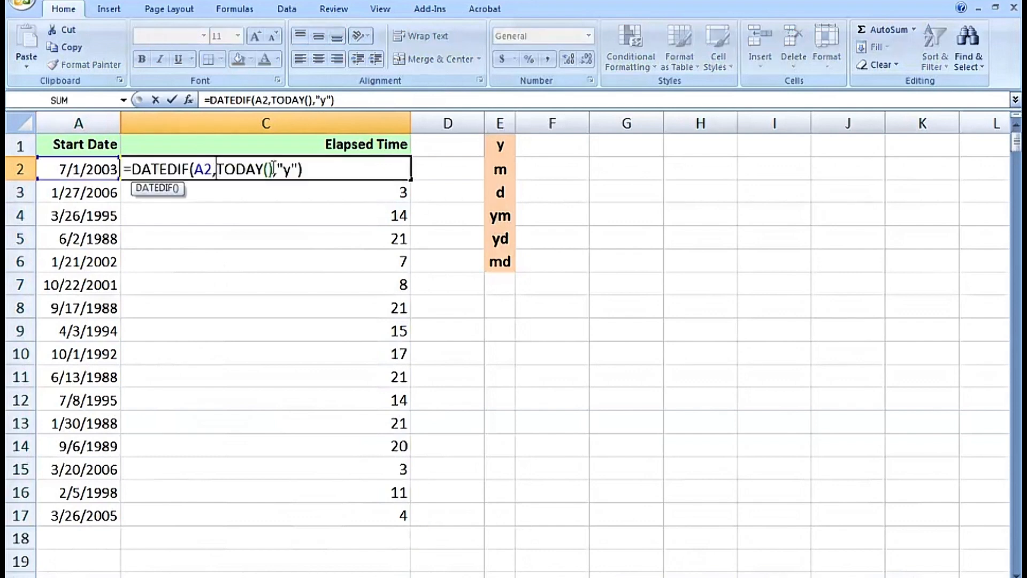
{"action": "left_click_drag", "start_coordinate": [273, 169], "coordinate": [218, 169]}
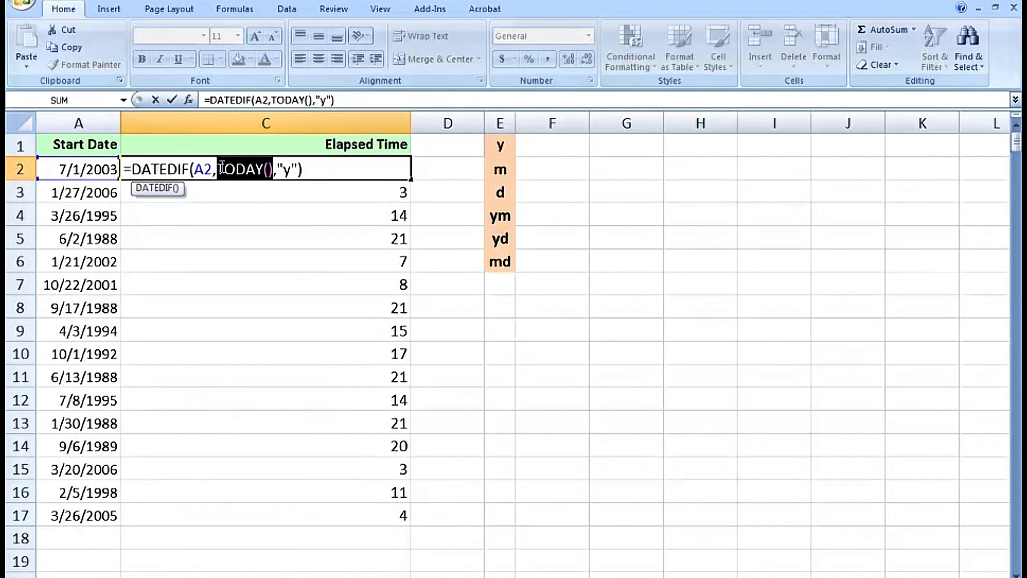
{"action": "key", "text": "Escape"}
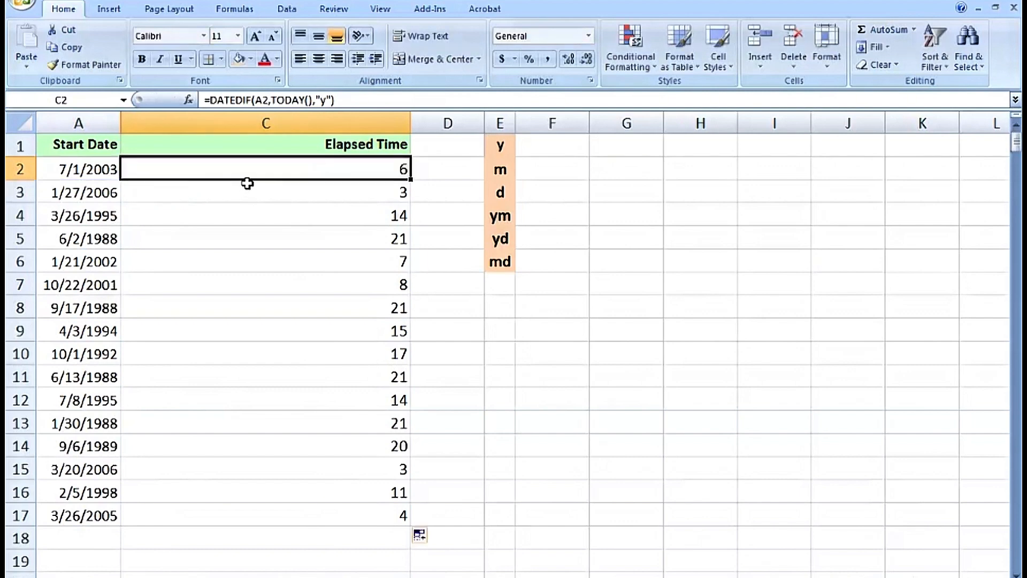
- Bring back the hidden End Date column between columns A and C, and widen the Elapsed Time column
{"action": "left_click_drag", "start_coordinate": [109, 123], "coordinate": [161, 123]}
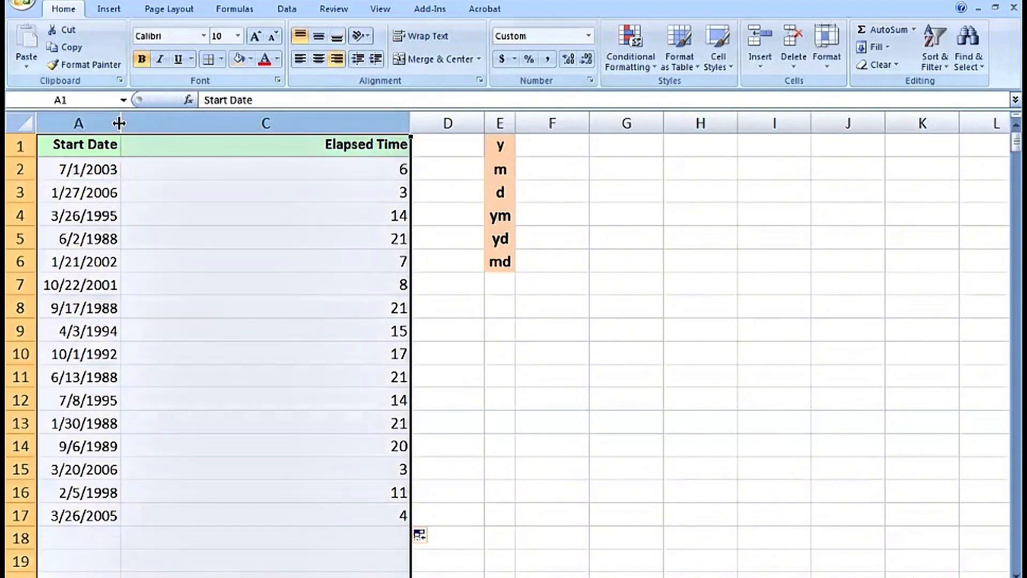
{"action": "double_click", "coordinate": [119, 123]}
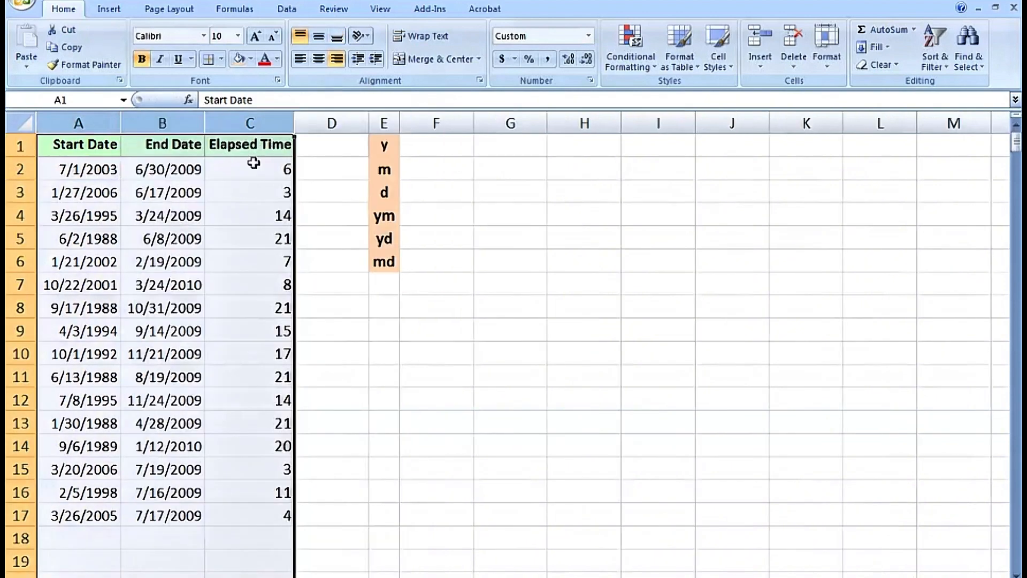
{"action": "left_click", "coordinate": [252, 168]}
{"action": "left_click_drag", "start_coordinate": [294, 123], "coordinate": [531, 124]}
- Replace TODAY() in C2's DATEDIF formula with the end date in B2, and fill the formula down to row 17
{"action": "double_click", "coordinate": [392, 169]}
{"action": "left_click_drag", "start_coordinate": [357, 169], "coordinate": [302, 170]}
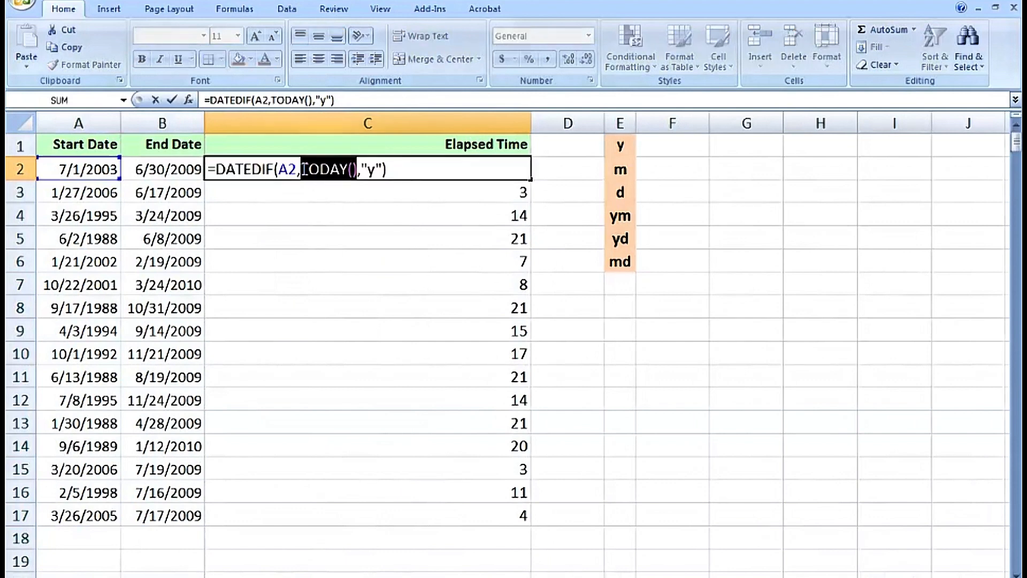
{"action": "left_click", "coordinate": [163, 169]}
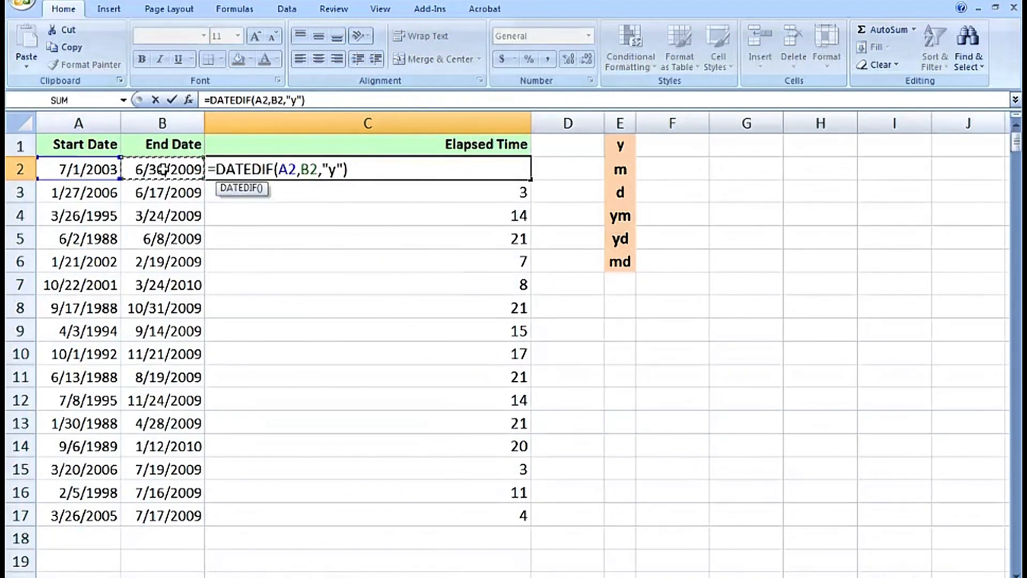
{"action": "key", "text": "ctrl+Return"}
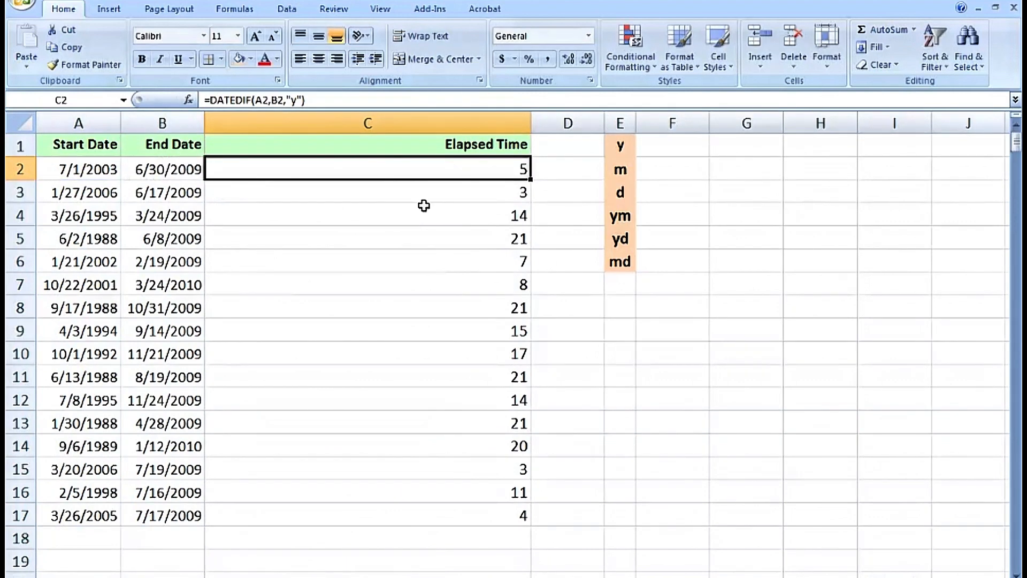
{"action": "double_click", "coordinate": [530, 180]}
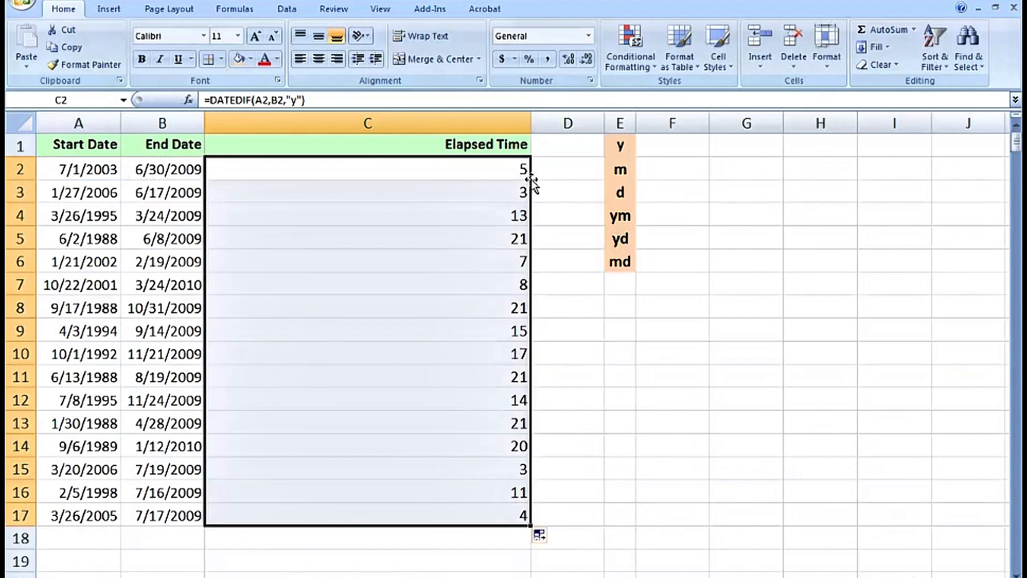
- Change the interval code in C2's DATEDIF formula to "m" to calculate the elapsed months
{"action": "left_click", "coordinate": [488, 169]}
{"action": "double_click", "coordinate": [488, 170]}
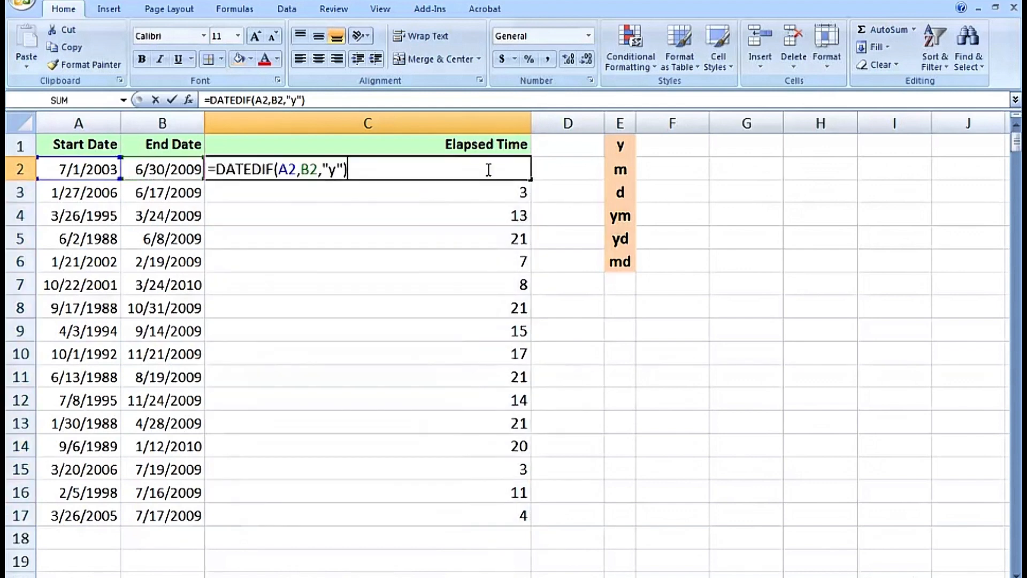
{"action": "double_click", "coordinate": [332, 170]}
{"action": "type", "text": "m"}
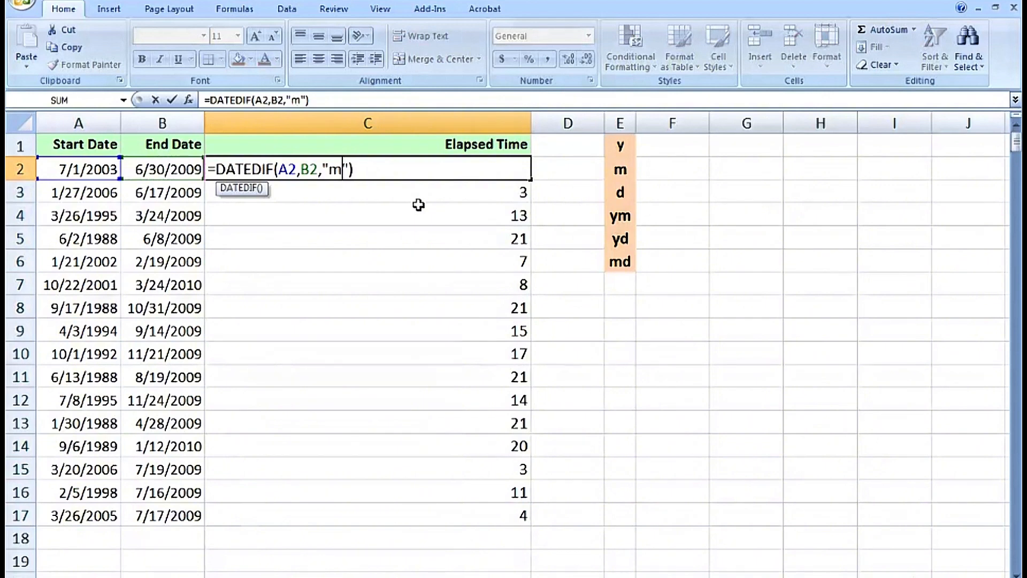
{"action": "key", "text": "Return"}
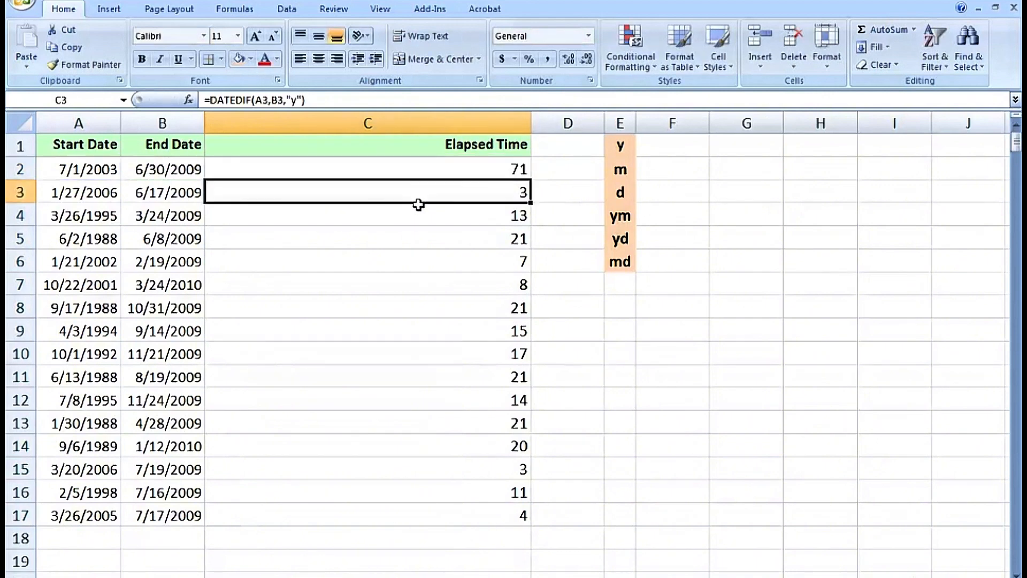
- Change the interval code in C2's DATEDIF formula to "d" to calculate the elapsed days
{"action": "left_click", "coordinate": [407, 173]}
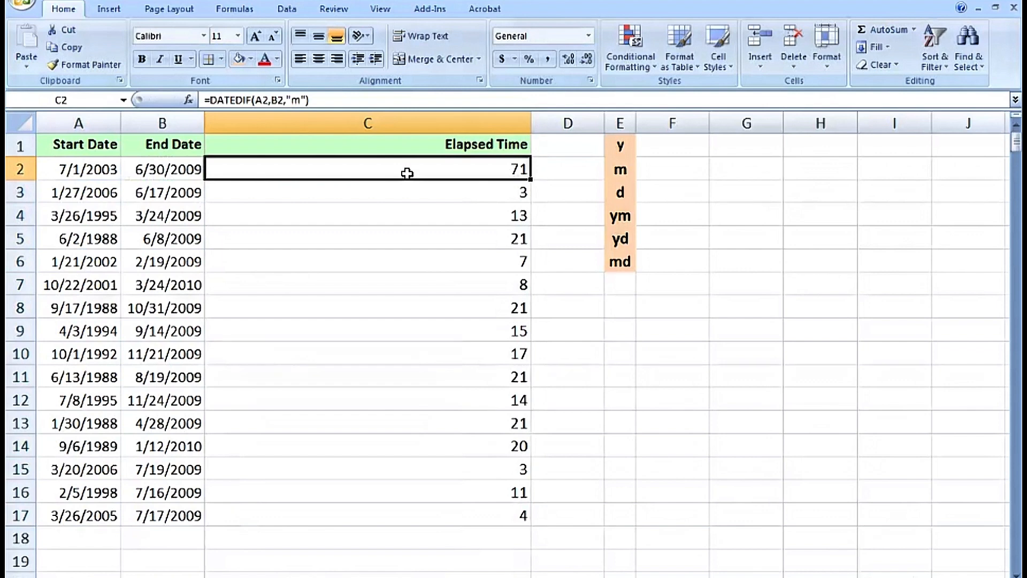
{"action": "double_click", "coordinate": [407, 173]}
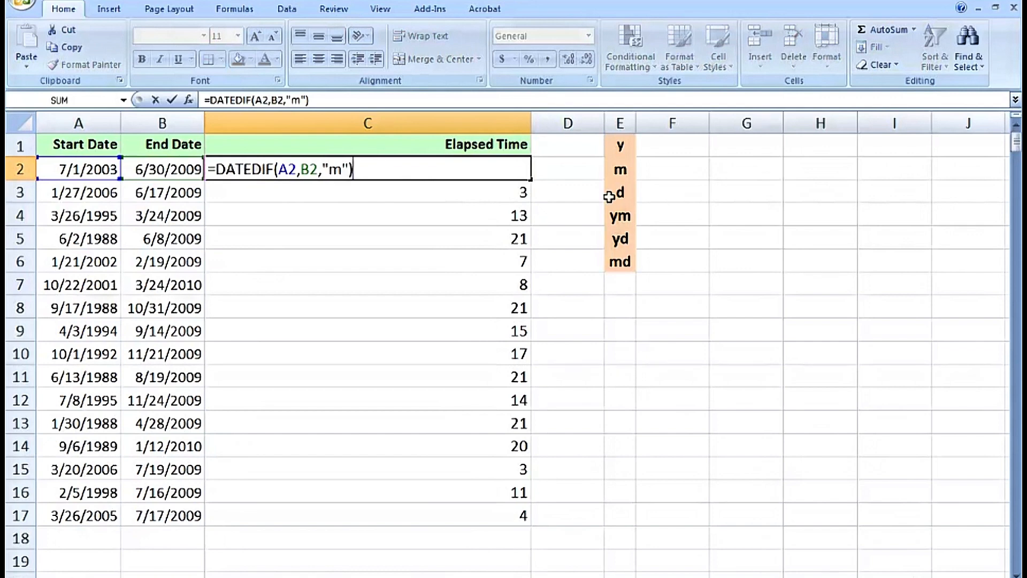
{"action": "double_click", "coordinate": [334, 170]}
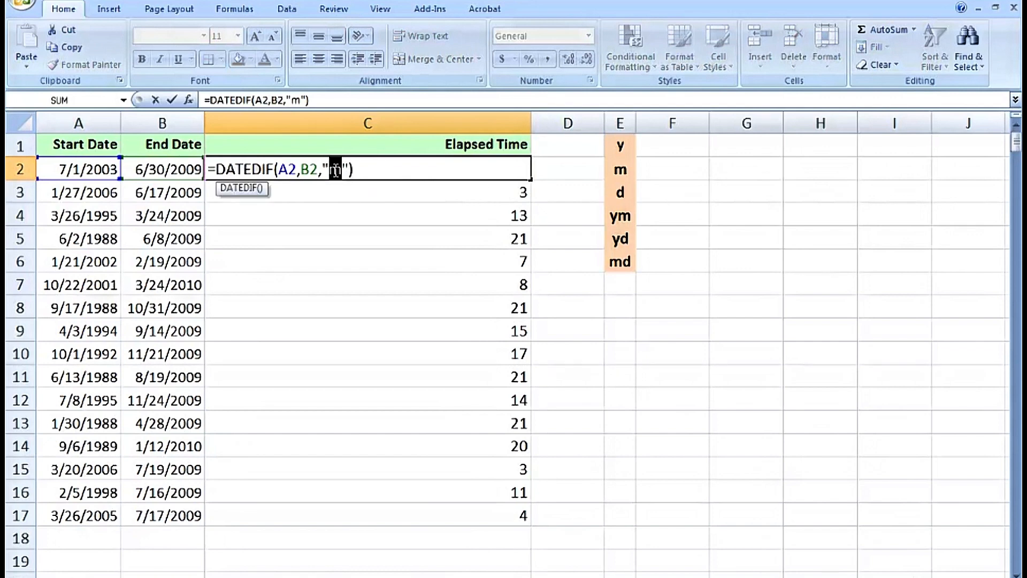
{"action": "type", "text": "d"}
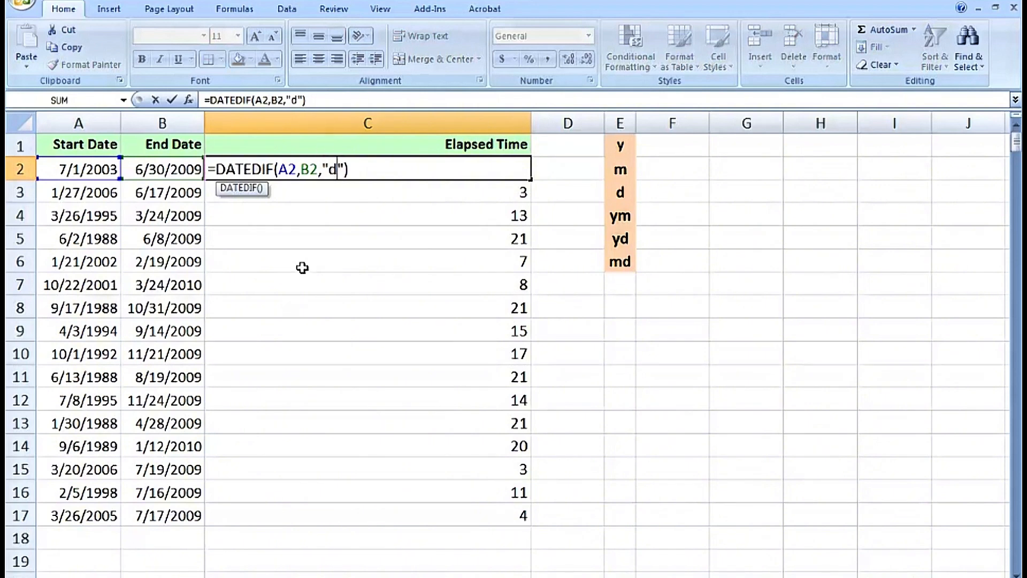
{"action": "key", "text": "ctrl+Return"}
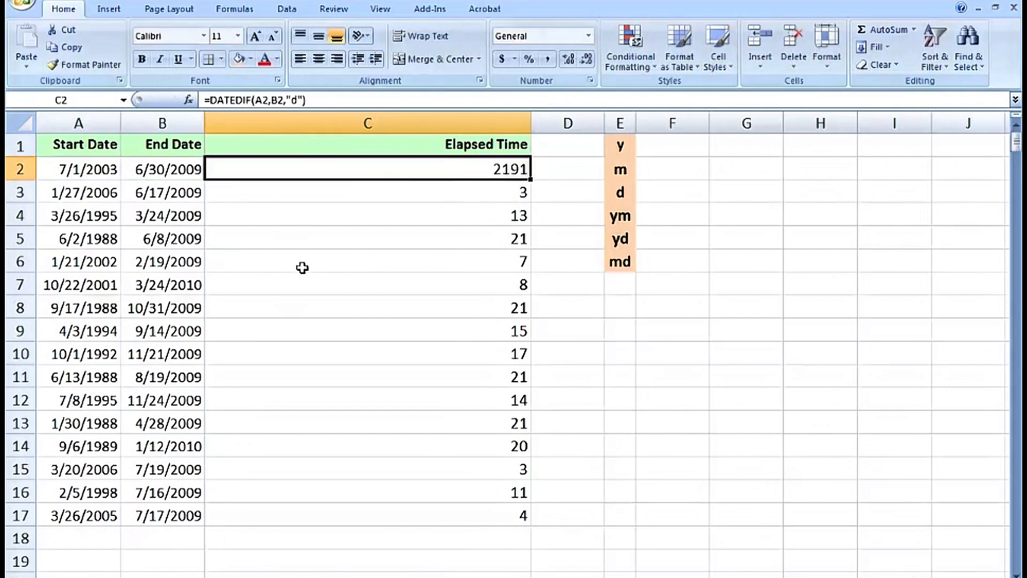
- Change the interval code in C2's DATEDIF formula to "ym" to calculate the months beyond full years
{"action": "double_click", "coordinate": [331, 170]}
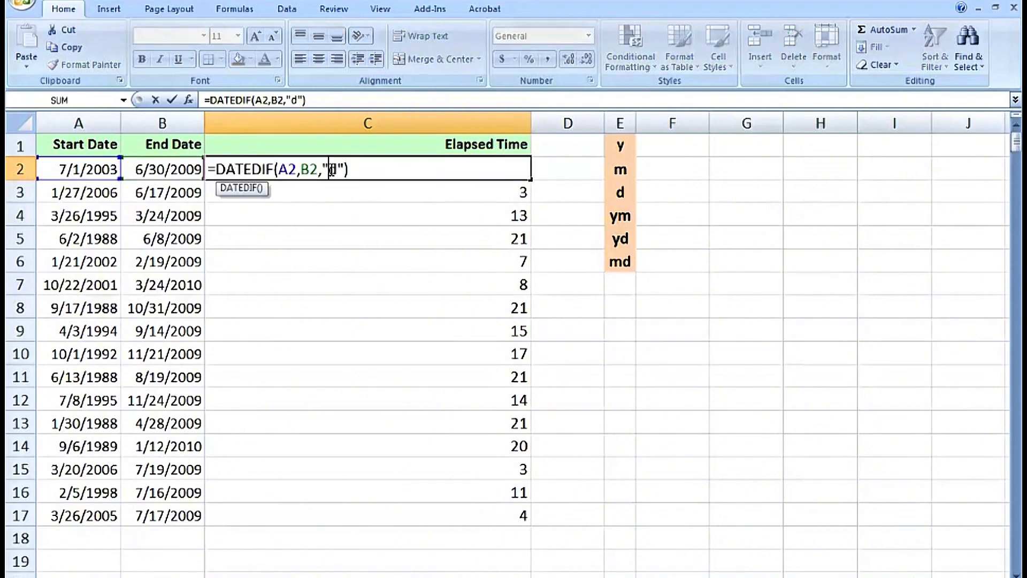
{"action": "double_click", "coordinate": [332, 169]}
{"action": "type", "text": "ym"}
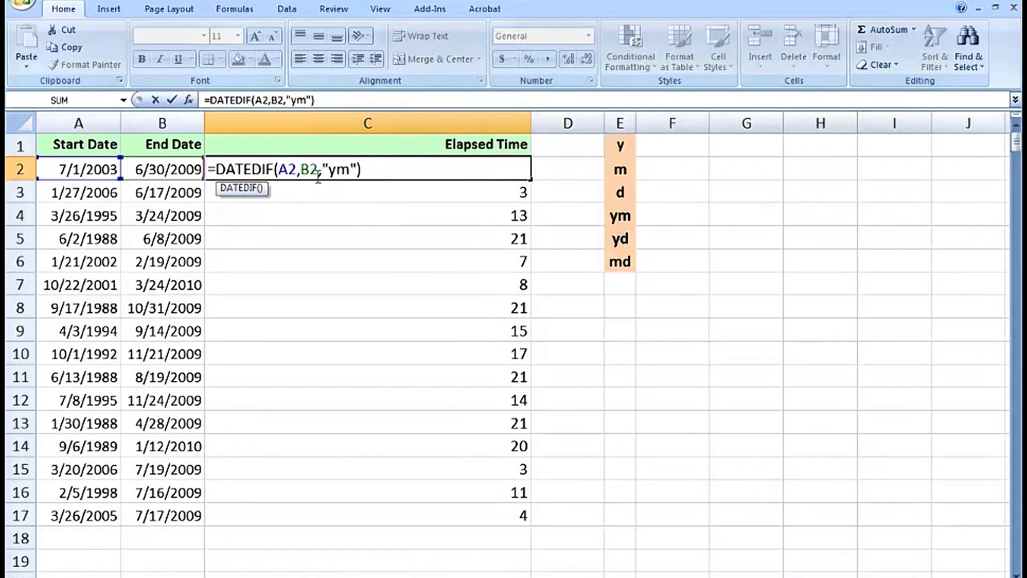
{"action": "key", "text": "Return"}
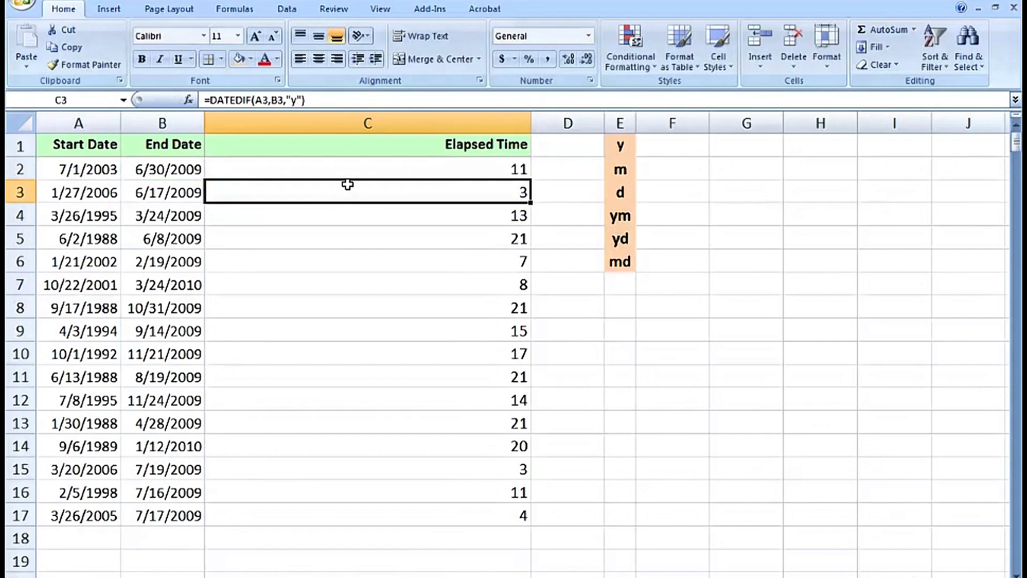
{"action": "left_click", "coordinate": [345, 167]}
{"action": "double_click", "coordinate": [345, 167]}
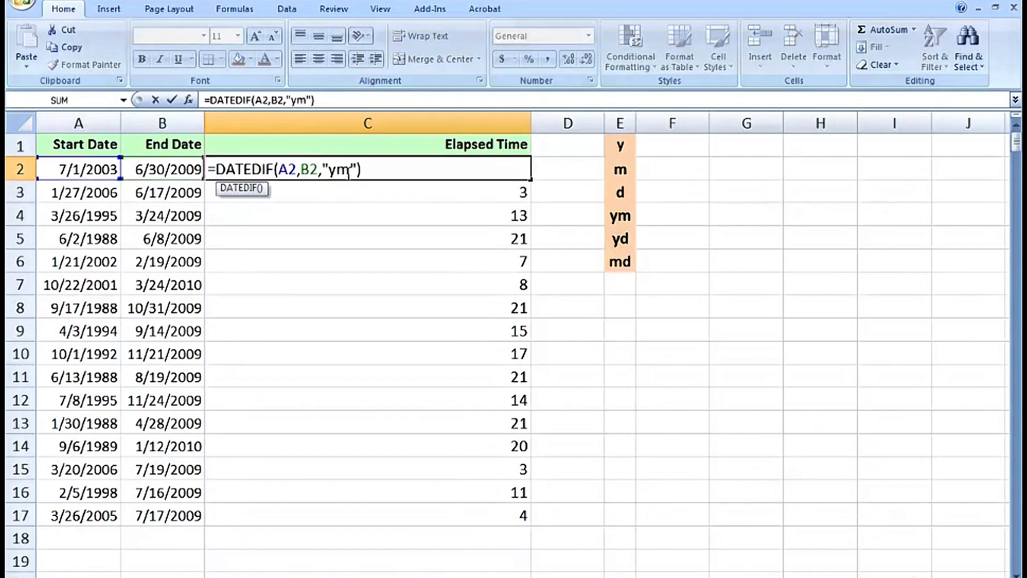
{"action": "key", "text": "Return"}
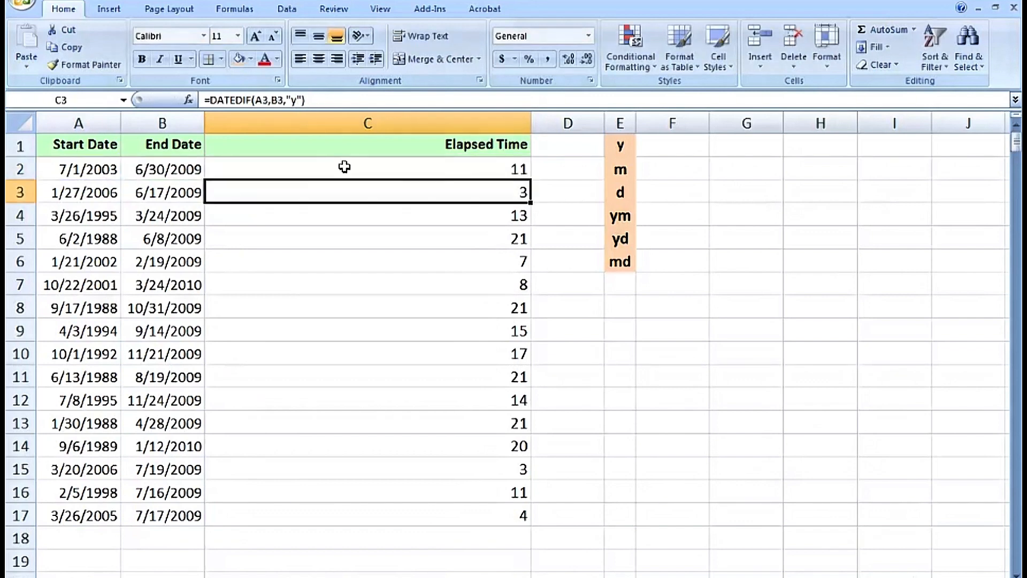
- Set the start date in A2 to 10/1/2003
{"action": "double_click", "coordinate": [98, 169]}
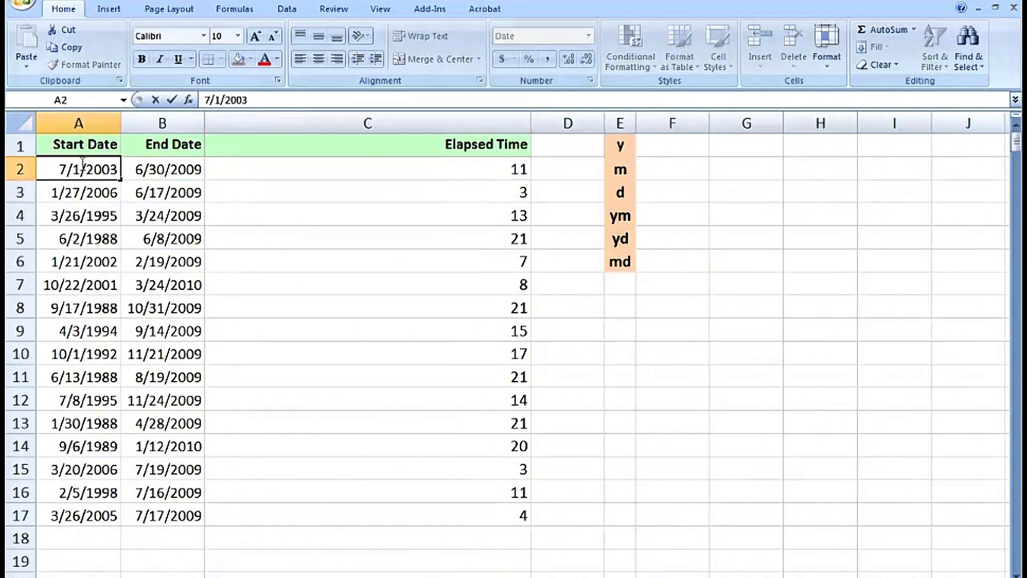
{"action": "double_click", "coordinate": [63, 166]}
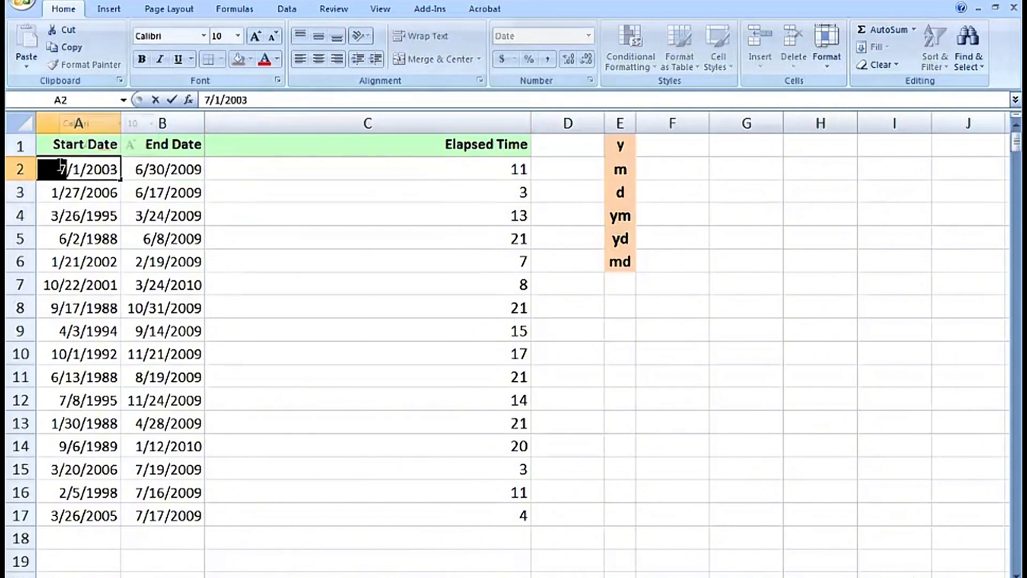
{"action": "type", "text": "10"}
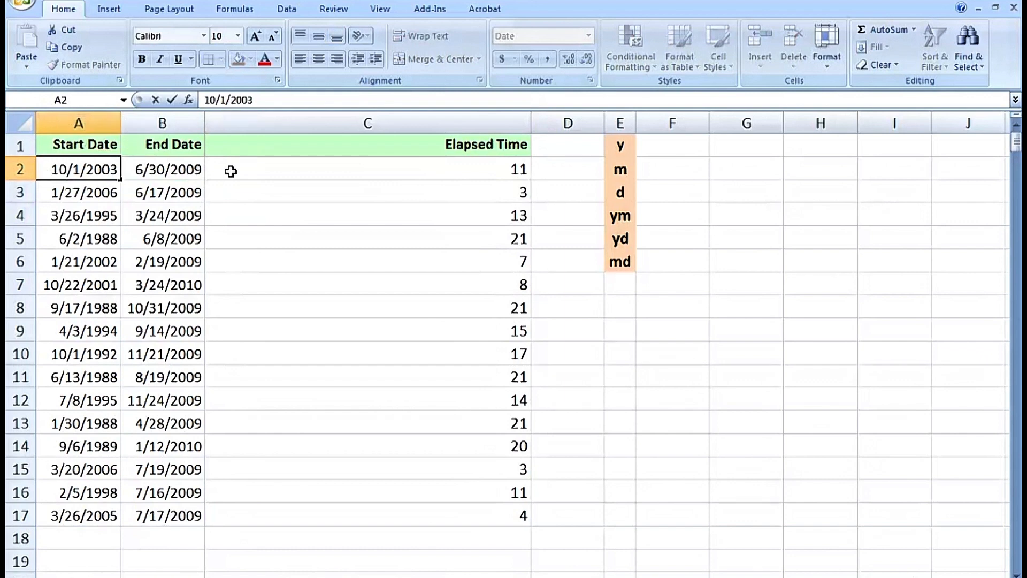
{"action": "key", "text": "Return"}
- Change the interval code in C2's DATEDIF formula to "yd" to calculate the days beyond full years
{"action": "left_click", "coordinate": [247, 167]}
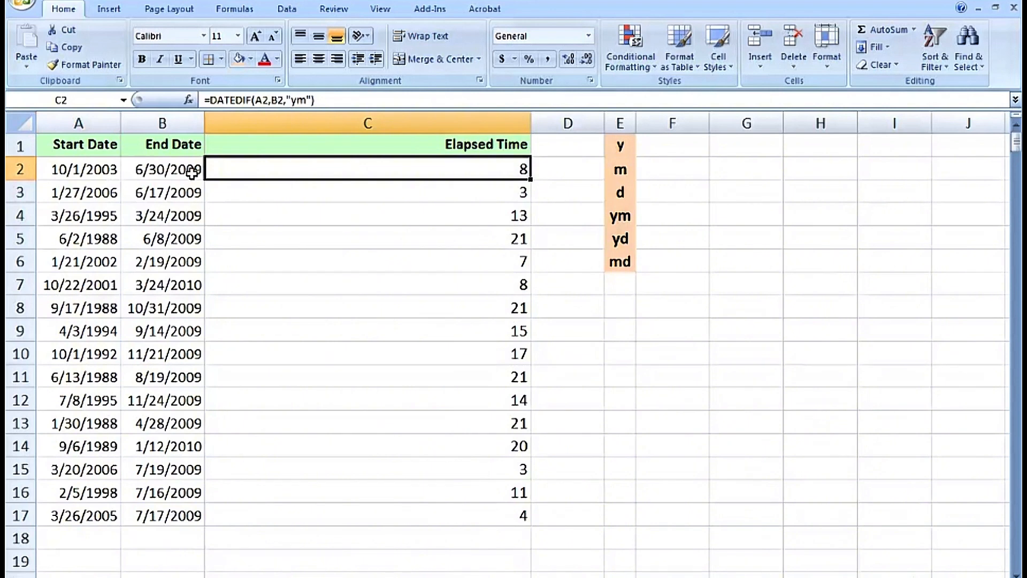
{"action": "double_click", "coordinate": [237, 167]}
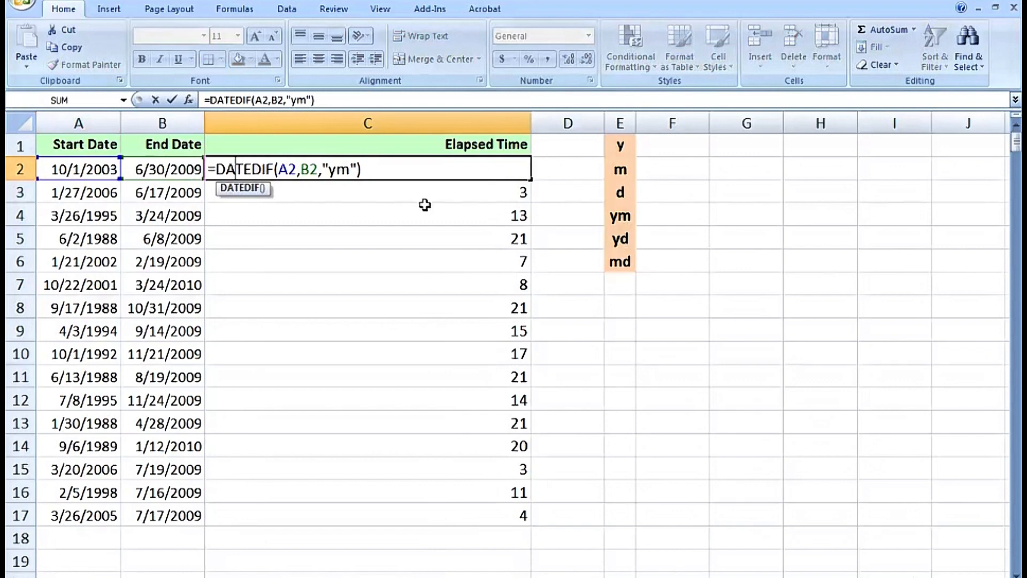
{"action": "left_click_drag", "start_coordinate": [347, 172], "coordinate": [342, 171]}
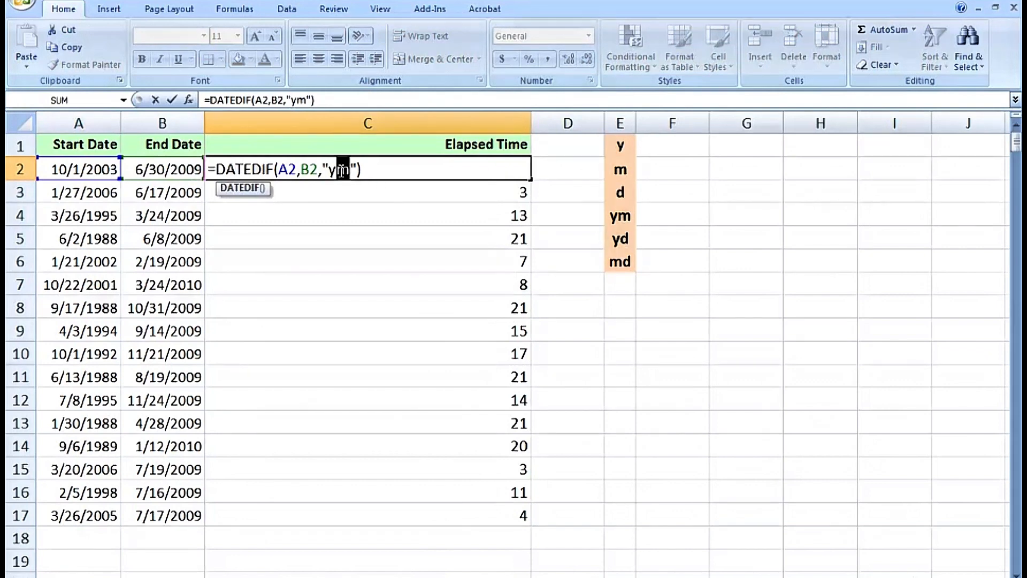
{"action": "type", "text": "d"}
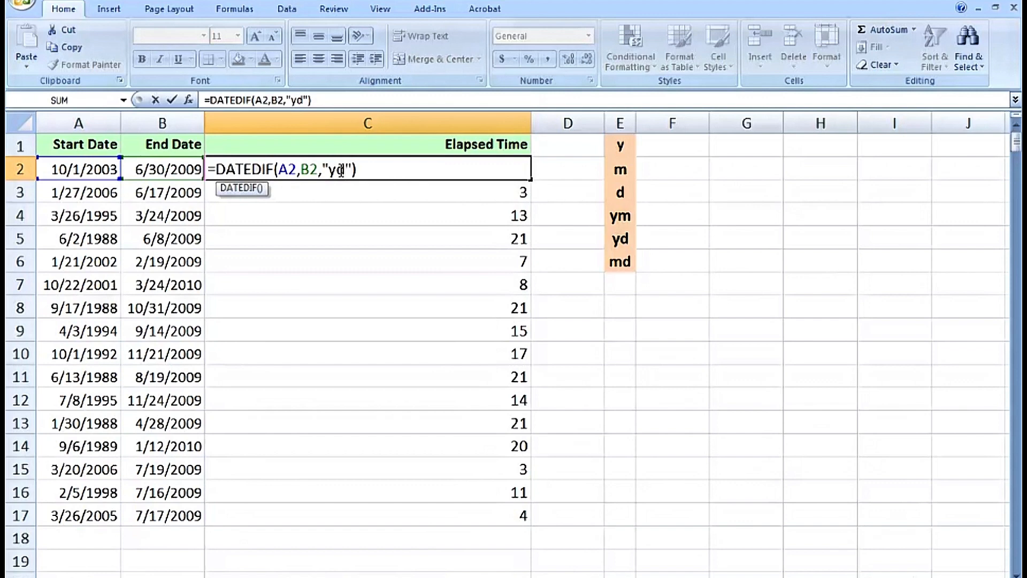
{"action": "key", "text": "Return"}
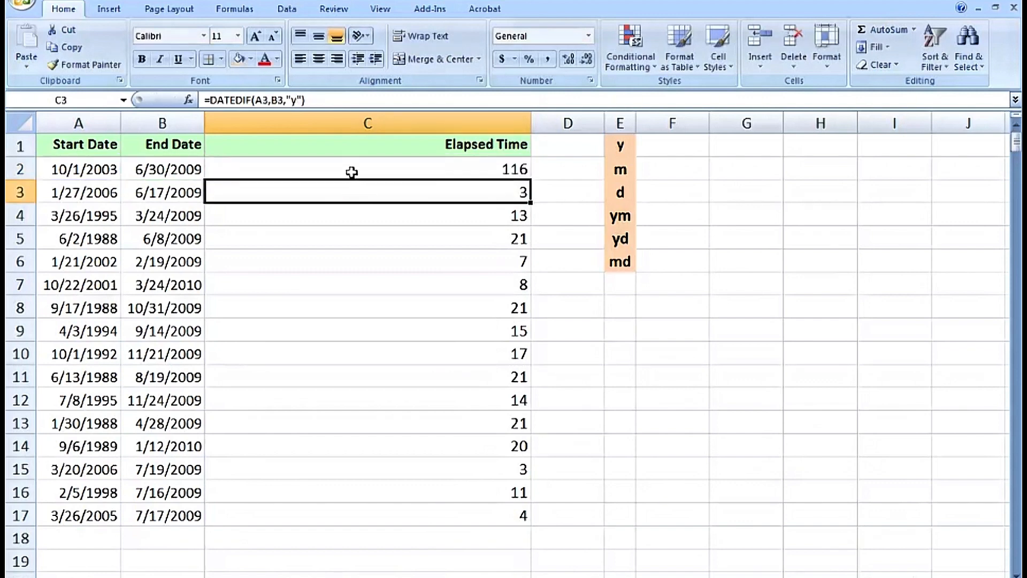
- Change the interval code in C2's DATEDIF formula to "md" to calculate the days beyond full months
{"action": "left_click", "coordinate": [352, 172]}
{"action": "double_click", "coordinate": [352, 172]}
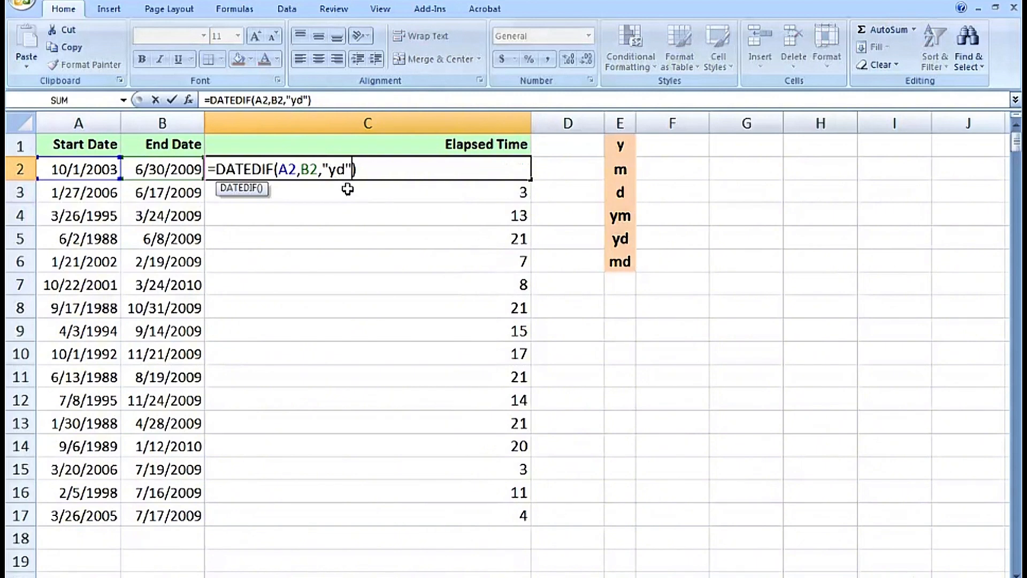
{"action": "left_click_drag", "start_coordinate": [336, 172], "coordinate": [332, 172]}
{"action": "type", "text": "m"}
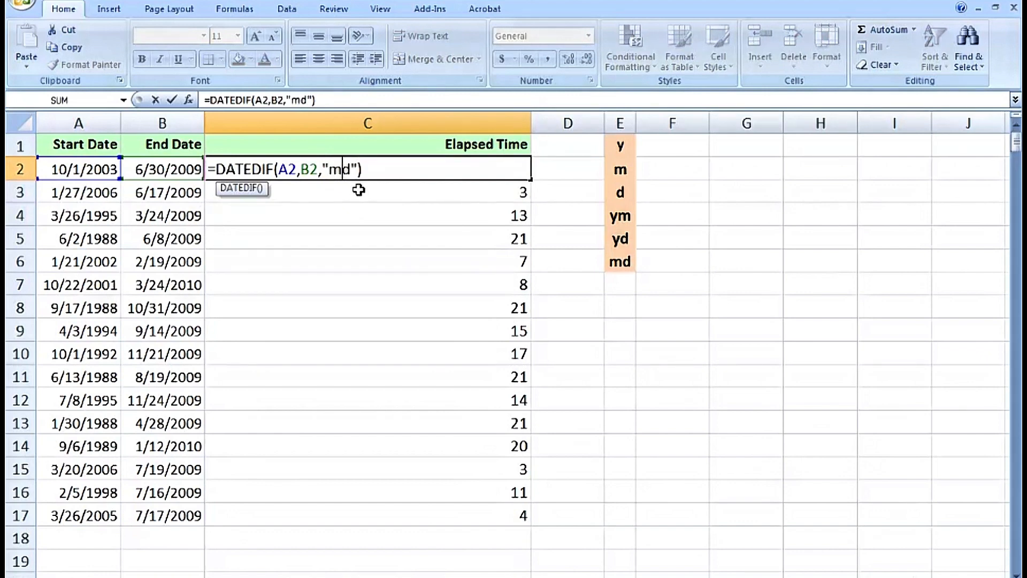
{"action": "key", "text": "Return"}
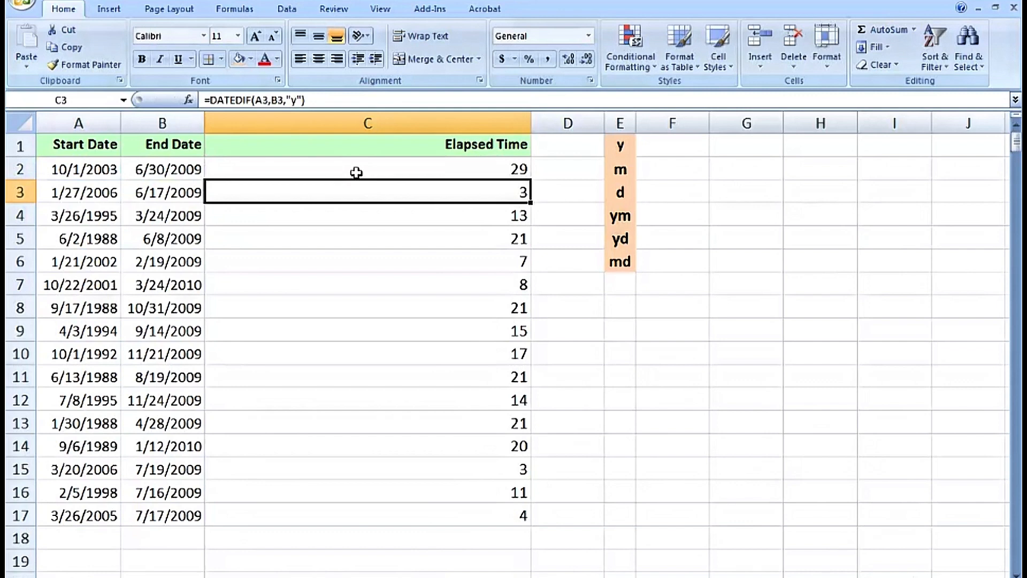
- Open C2's DATEDIF formula for editing and select its interval code
{"action": "left_click", "coordinate": [356, 172]}
{"action": "double_click", "coordinate": [353, 171]}
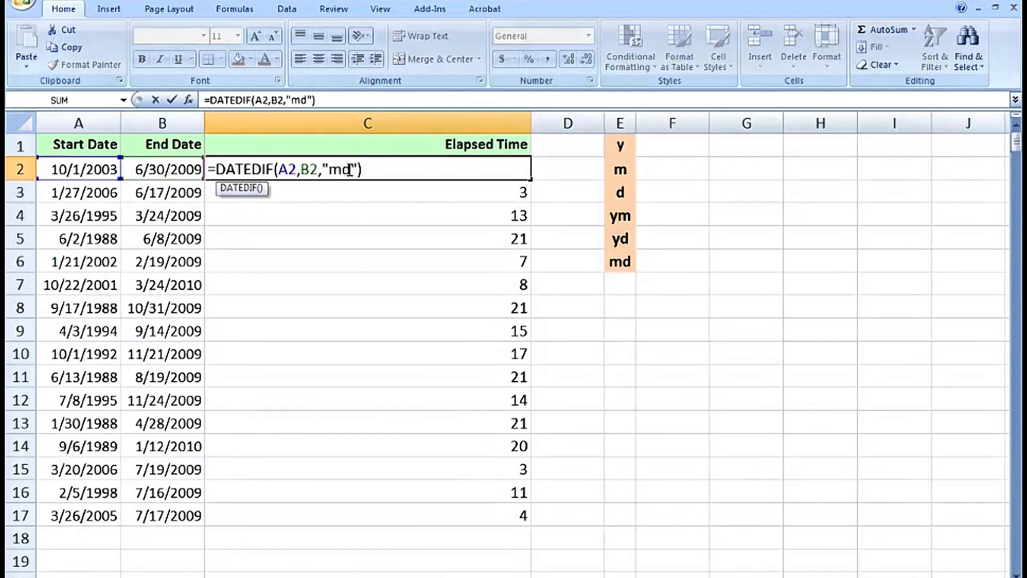
{"action": "left_click_drag", "start_coordinate": [349, 170], "coordinate": [333, 171]}
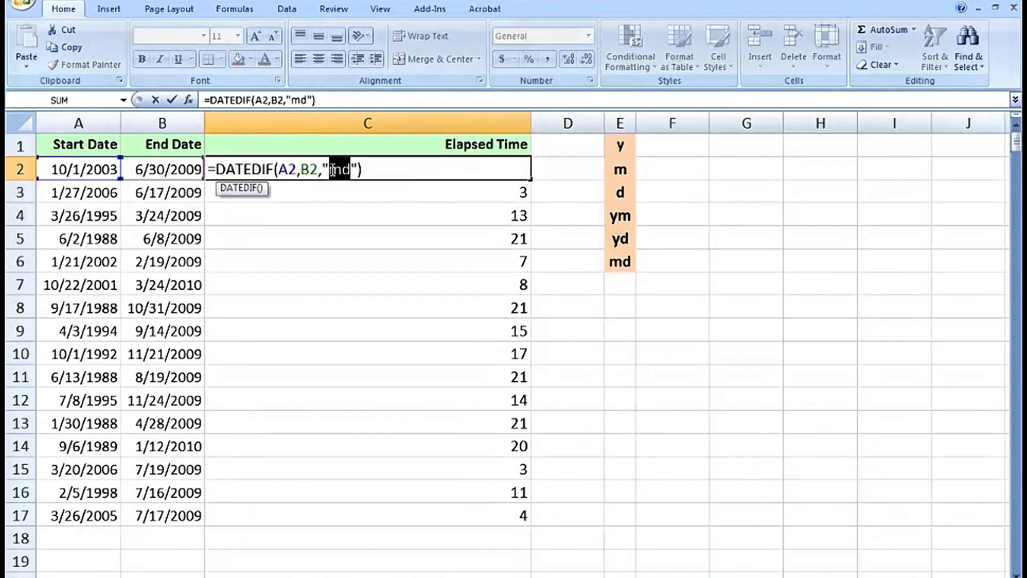